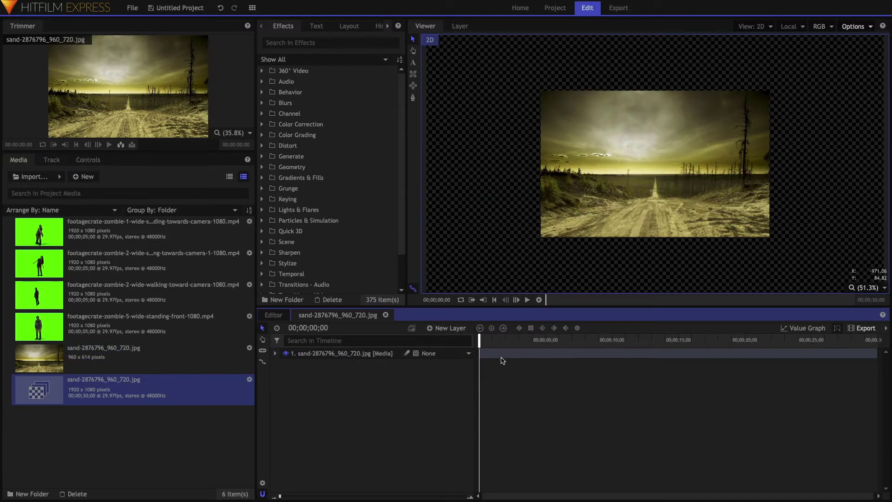
Step: Enlarge the sand-2876796_960_720.jpg background layer until it fills the whole frame
{"action": "scroll", "coordinate": [622, 216], "scroll_direction": "down", "scroll_amount": 2}
{"action": "left_click", "coordinate": [623, 207]}
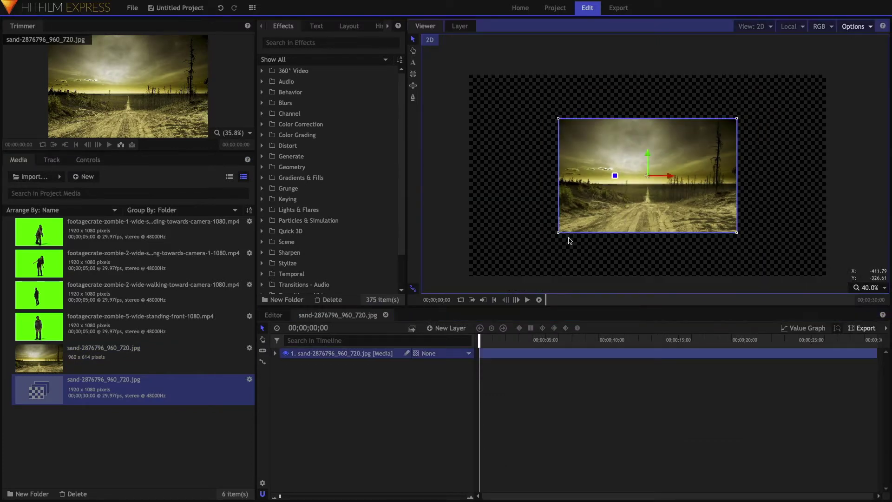
{"action": "left_click_drag", "start_coordinate": [559, 235], "coordinate": [468, 255]}
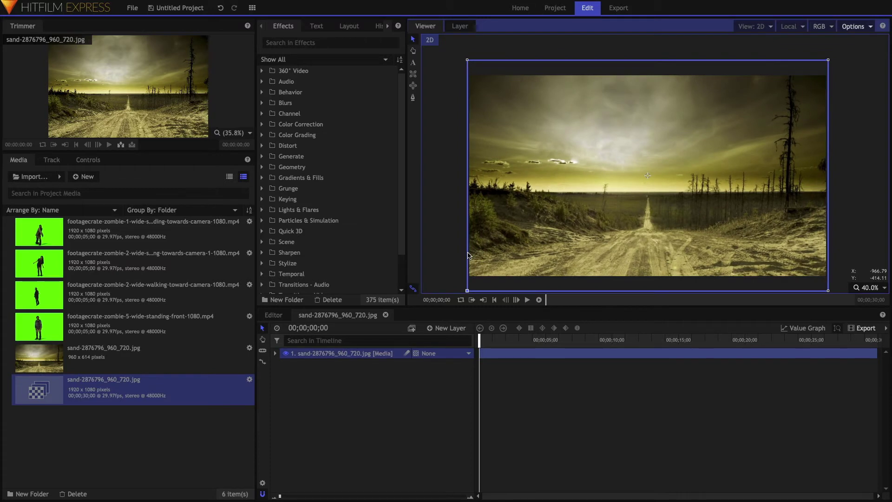
{"action": "left_click", "coordinate": [425, 414]}
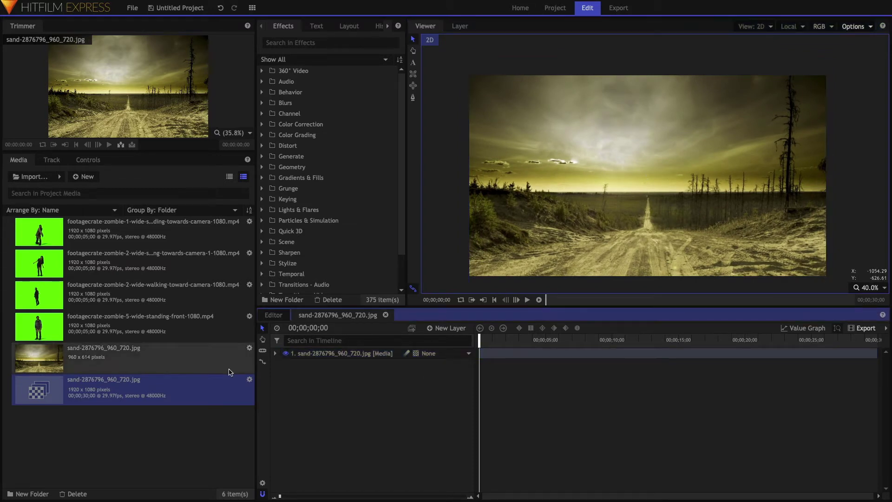
Step: Add all four footagecrate zombie clips to the composite shot timeline above the background image
{"action": "left_click", "coordinate": [154, 325]}
{"action": "left_click", "coordinate": [136, 234], "text": "shift"}
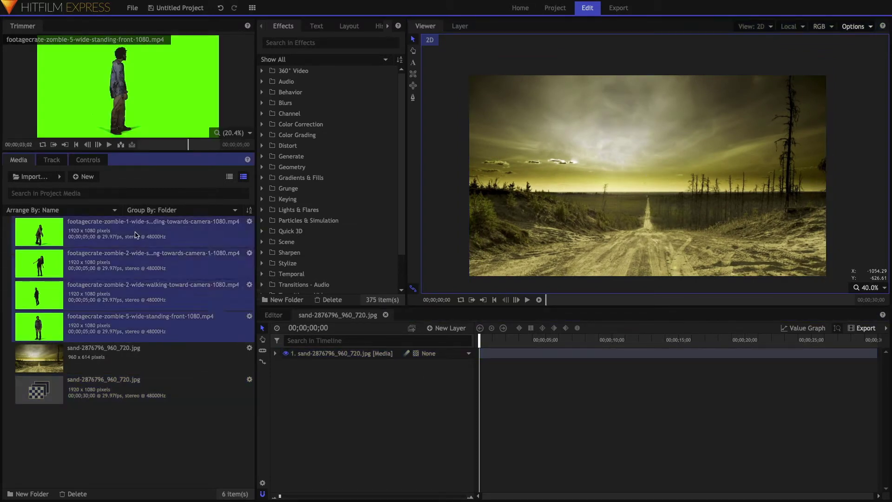
{"action": "left_click_drag", "start_coordinate": [353, 354], "coordinate": [341, 359]}
{"action": "left_click", "coordinate": [339, 446]}
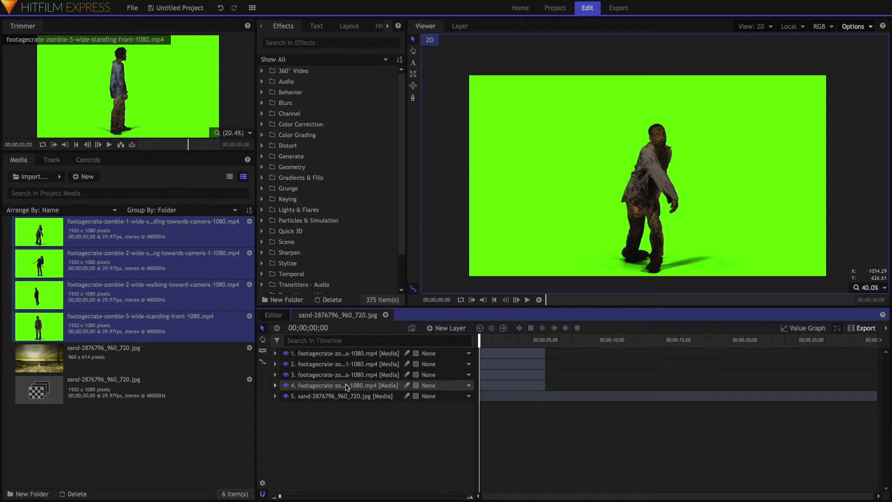
Step: Apply the Greenscreen Key preset to all four zombie layers and collapse their properties
{"action": "left_click", "coordinate": [324, 386]}
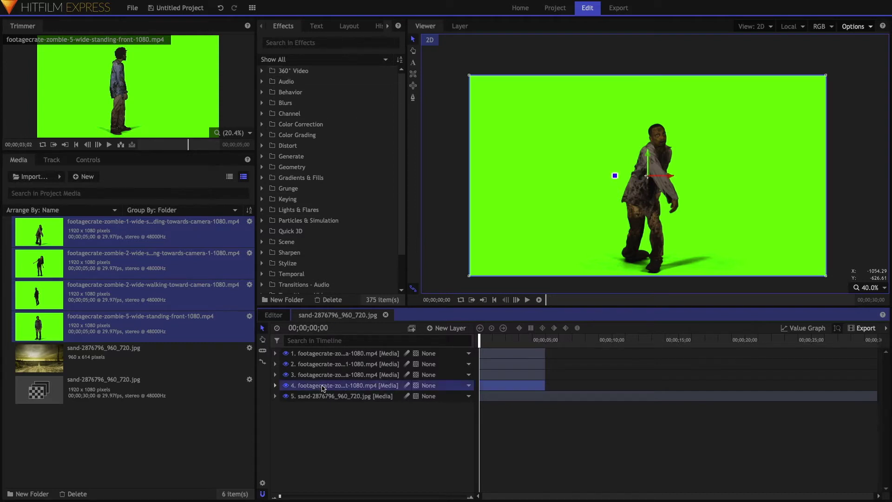
{"action": "left_click", "coordinate": [326, 354], "text": "shift"}
{"action": "left_click", "coordinate": [315, 43]}
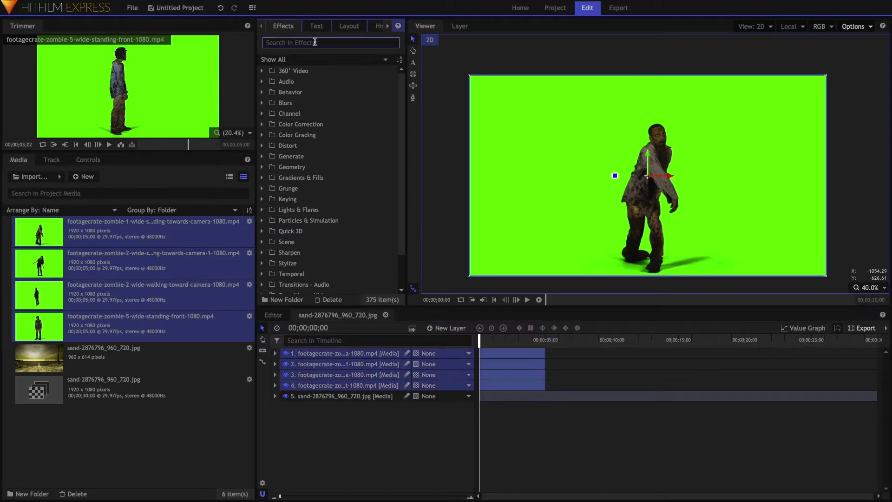
{"action": "type", "text": "green"}
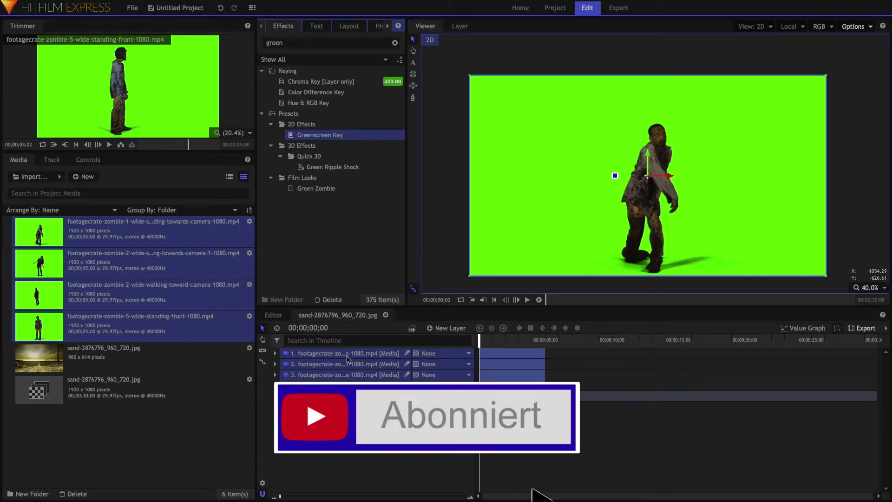
{"action": "left_click_drag", "start_coordinate": [348, 359], "coordinate": [353, 358]}
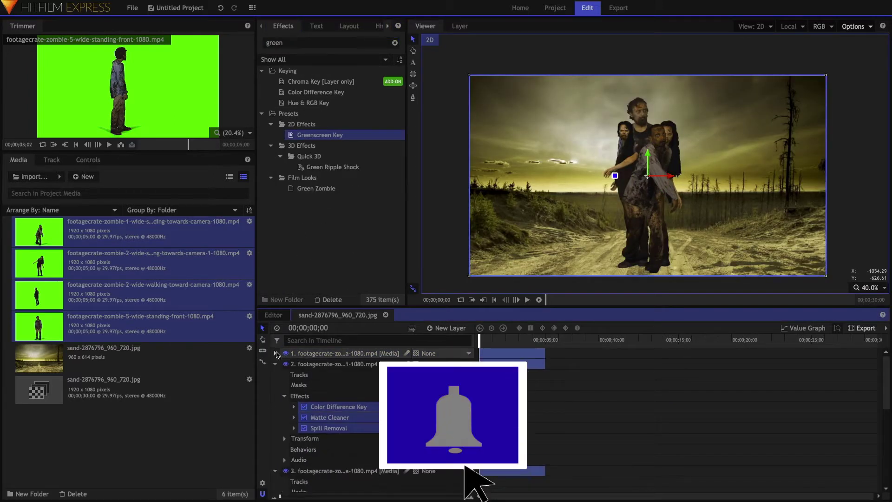
{"action": "left_click", "coordinate": [275, 364]}
{"action": "left_click", "coordinate": [275, 375]}
{"action": "left_click", "coordinate": [275, 385]}
{"action": "left_click", "coordinate": [320, 450]}
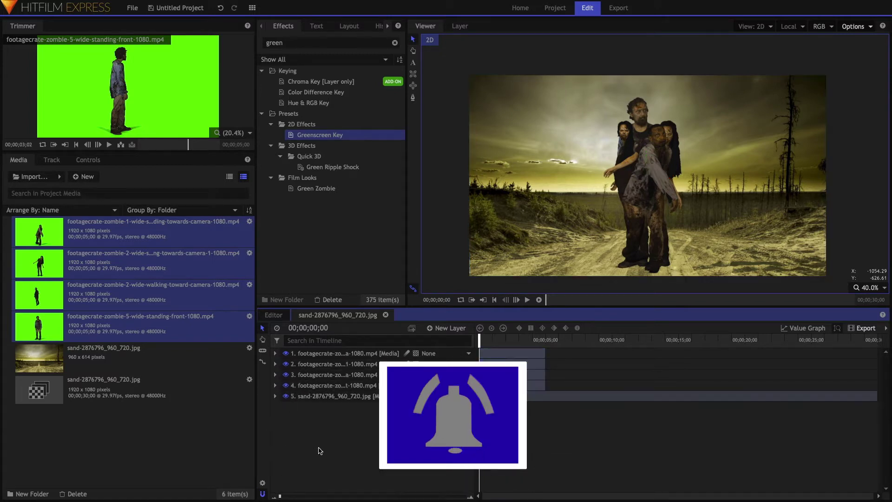
Step: Spread the four overlapping zombies across the scene, with the standing-front man on the left and the layer 1 man on the right
{"action": "left_click", "coordinate": [353, 385]}
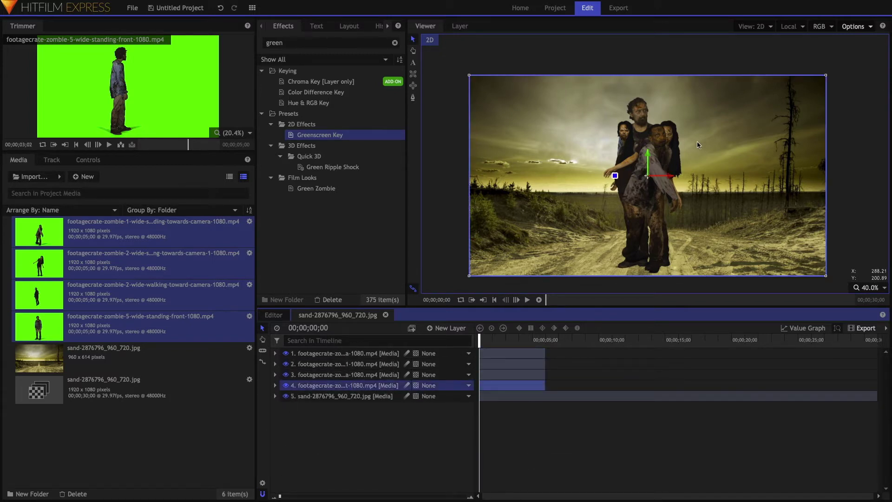
{"action": "left_click_drag", "start_coordinate": [671, 176], "coordinate": [569, 180]}
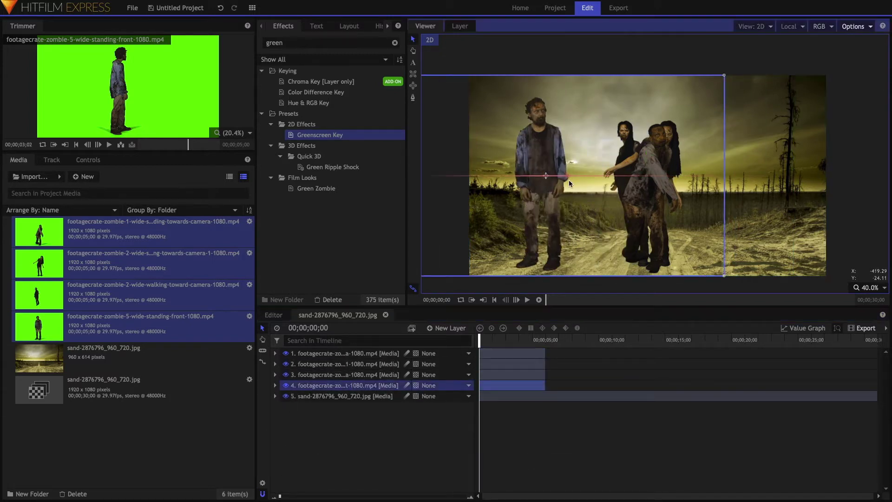
{"action": "left_click", "coordinate": [362, 374]}
{"action": "left_click_drag", "start_coordinate": [660, 176], "coordinate": [766, 176]}
{"action": "left_click", "coordinate": [360, 362]}
{"action": "left_click", "coordinate": [365, 354]}
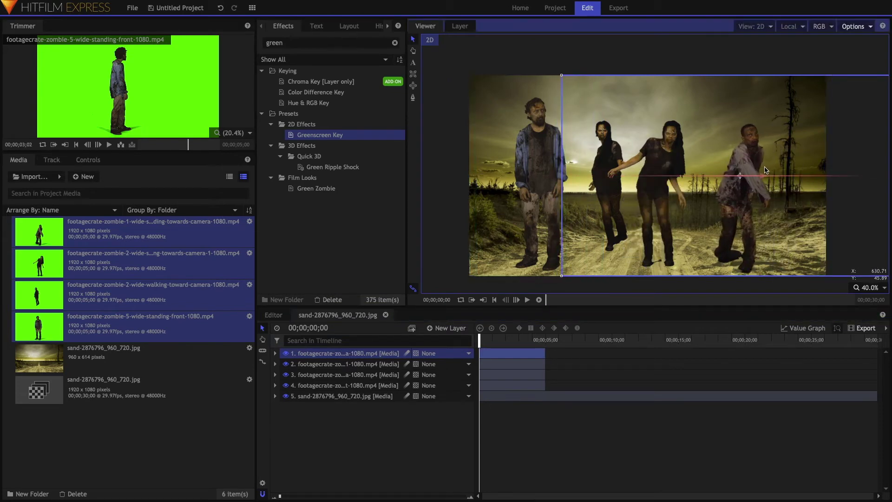
{"action": "left_click", "coordinate": [325, 436]}
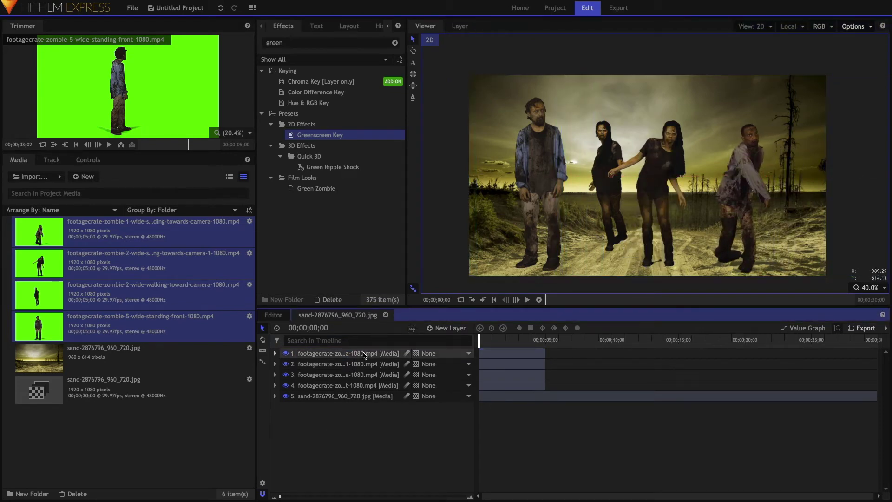
Step: Scale the standing-front zombie layer down to about 1500 × 844 px and lower him onto the left side of the road
{"action": "left_click", "coordinate": [347, 386]}
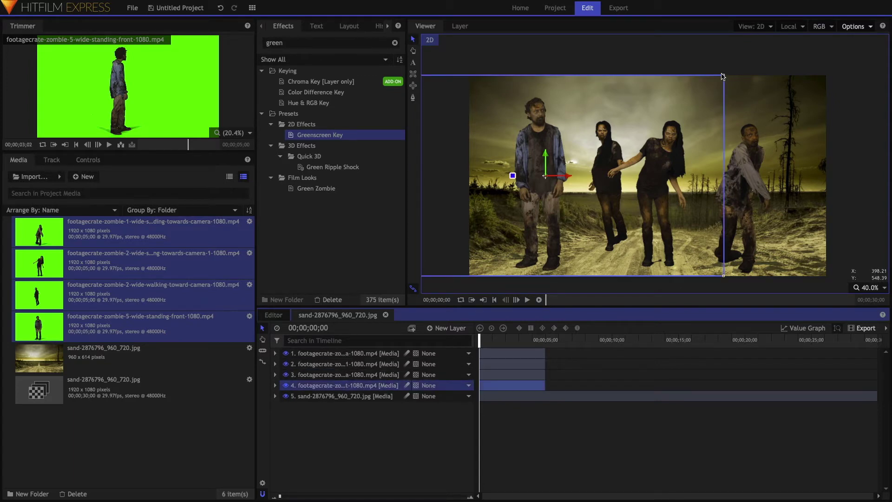
{"action": "left_click_drag", "start_coordinate": [724, 78], "coordinate": [683, 98]}
{"action": "left_click_drag", "start_coordinate": [545, 177], "coordinate": [536, 196]}
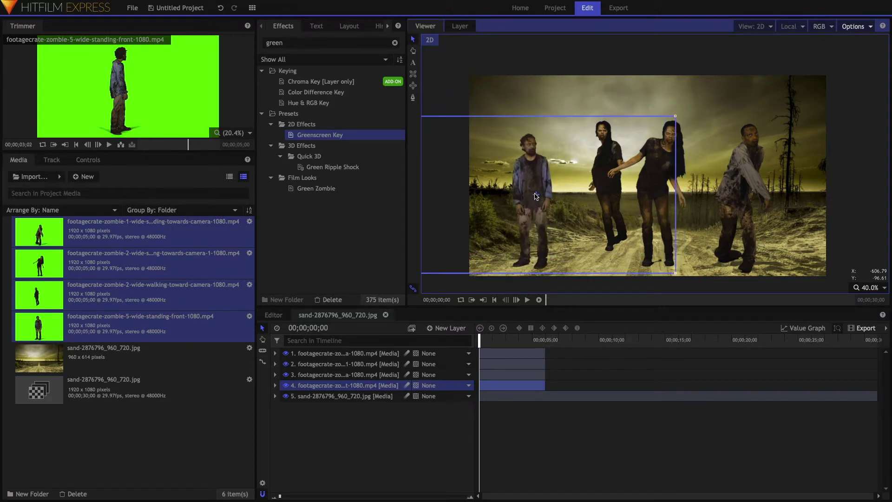
Step: Shrink the layer 3 zombie woman to a distant figure and place her lower on the road in the background
{"action": "left_click", "coordinate": [355, 375]}
{"action": "left_click_drag", "start_coordinate": [447, 278], "coordinate": [550, 210]}
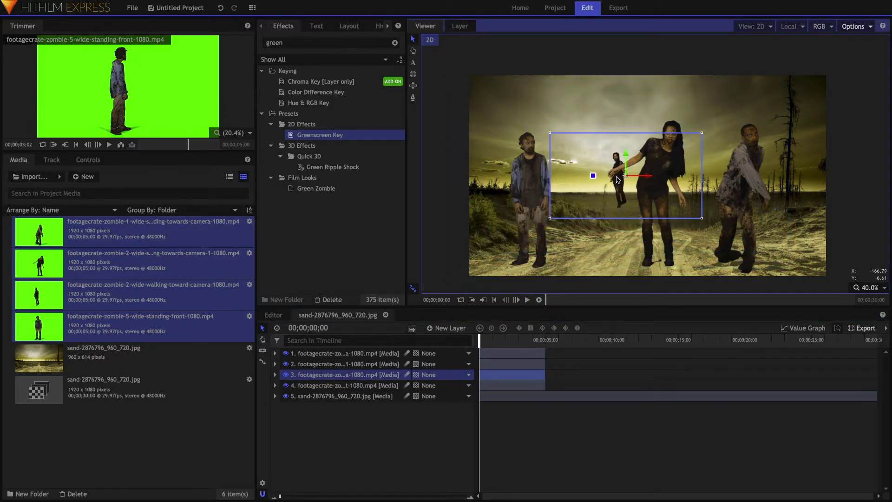
{"action": "left_click_drag", "start_coordinate": [624, 174], "coordinate": [619, 204]}
Step: Duplicate the standing-front zombie layer and place a horizontally flipped copy between the original man and the large woman
{"action": "left_click", "coordinate": [350, 386]}
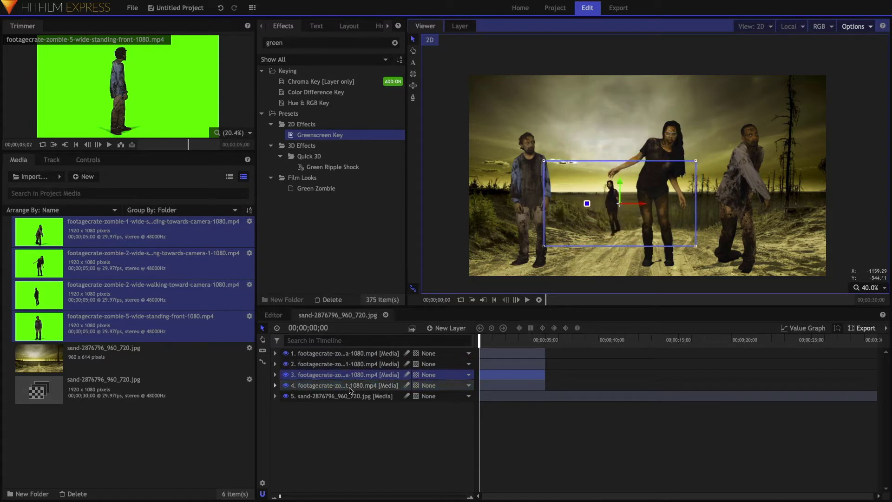
{"action": "key", "text": "ctrl+d"}
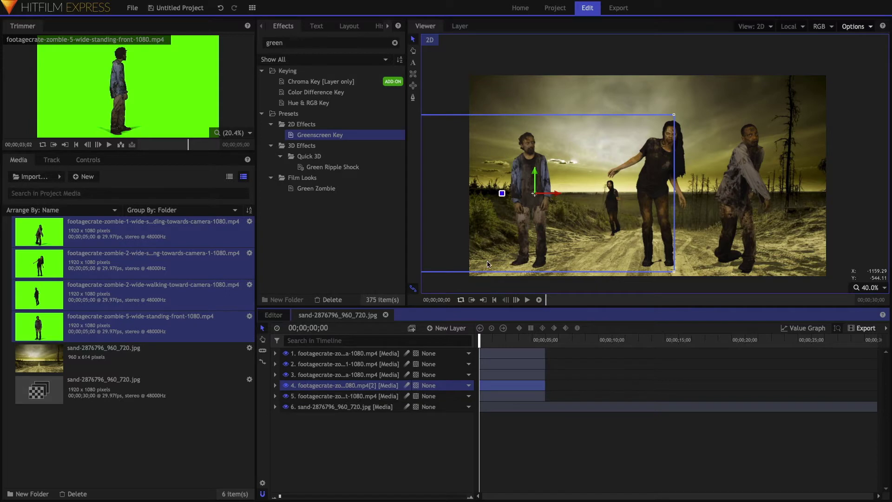
{"action": "left_click", "coordinate": [597, 196]}
{"action": "left_click_drag", "start_coordinate": [597, 196], "coordinate": [652, 200]}
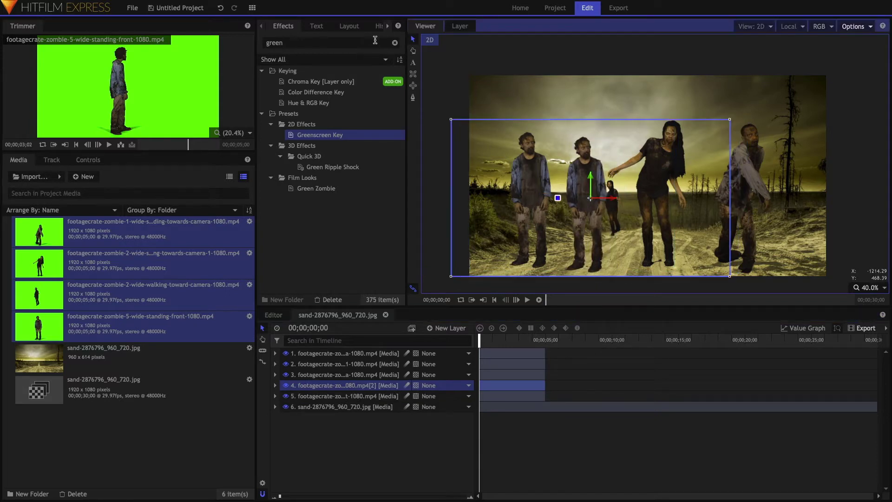
{"action": "left_click", "coordinate": [349, 26]}
{"action": "left_click", "coordinate": [282, 43]}
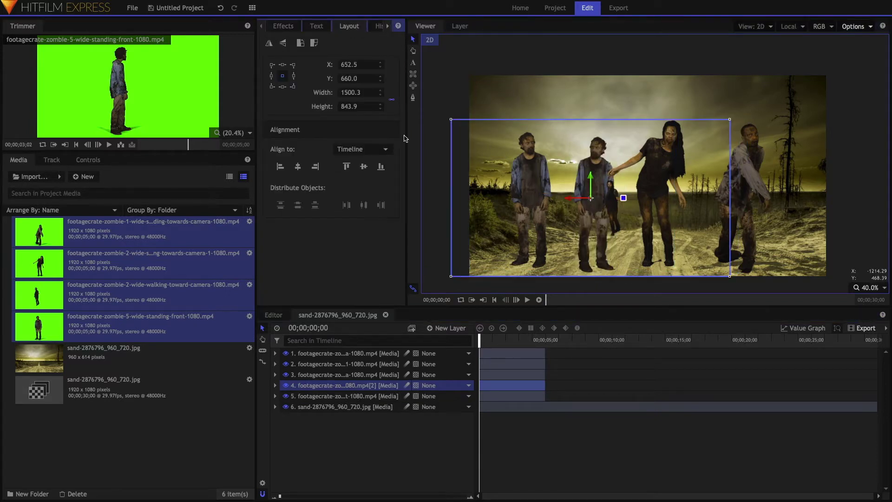
Step: Apply the Time Reverse effect to the duplicated standing-front zombie layer and collapse its properties
{"action": "left_click", "coordinate": [283, 26]}
{"action": "double_click", "coordinate": [307, 42]}
{"action": "type", "text": "re"}
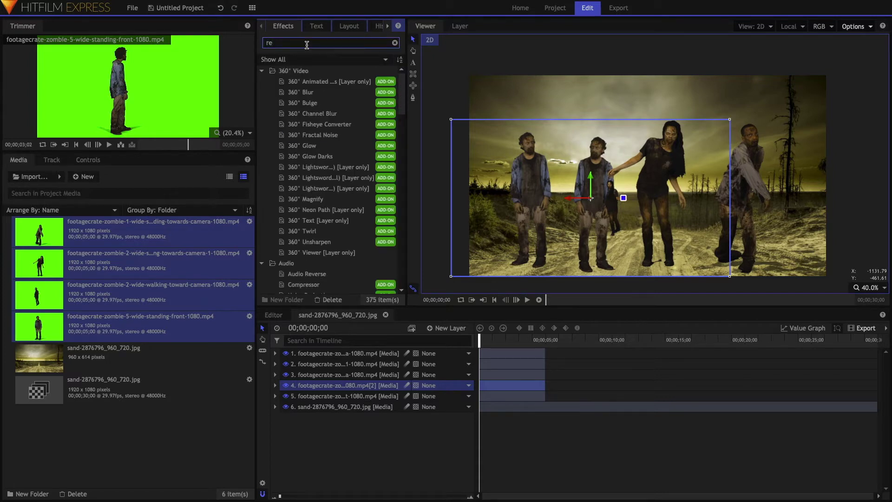
{"action": "type", "text": "v"}
{"action": "left_click", "coordinate": [304, 103]}
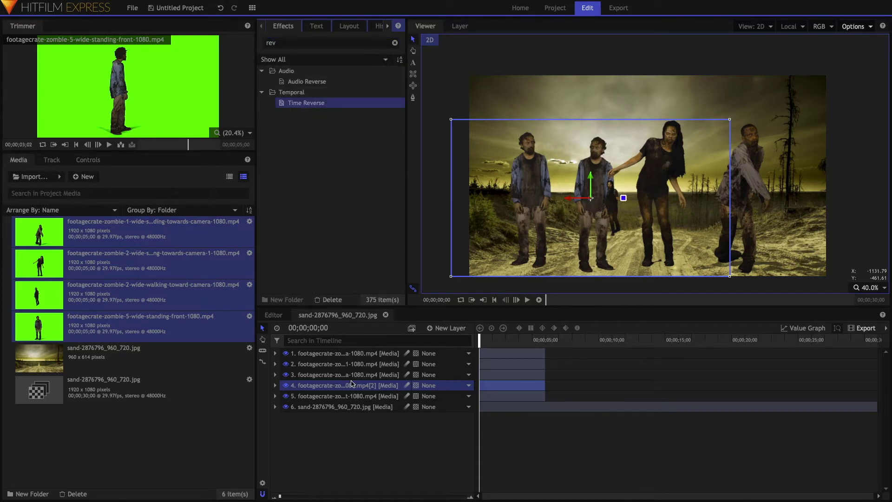
{"action": "left_click_drag", "start_coordinate": [356, 386], "coordinate": [357, 386]}
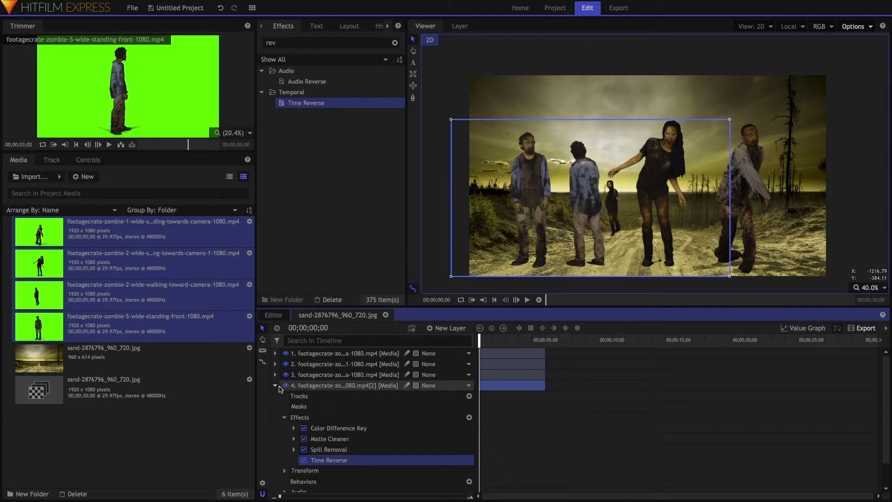
{"action": "left_click", "coordinate": [275, 385]}
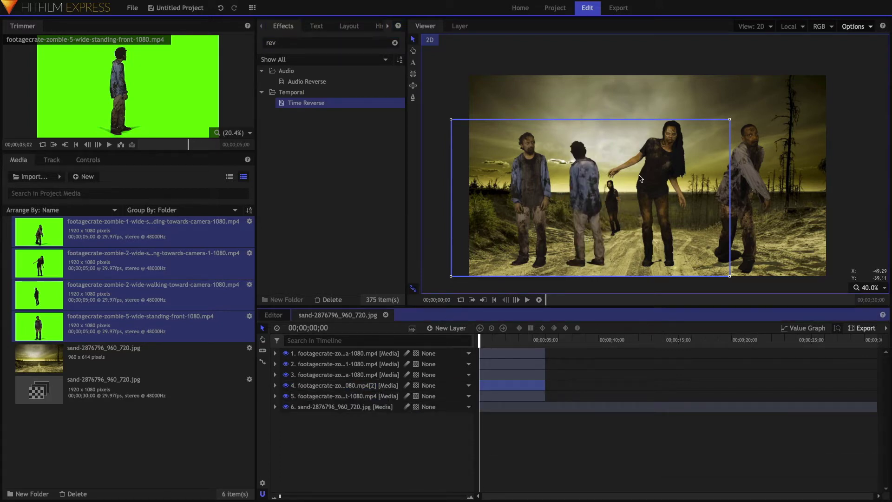
Step: Scale the duplicated standing-front zombie layer down to about 751 × 422 px
{"action": "left_click", "coordinate": [590, 200]}
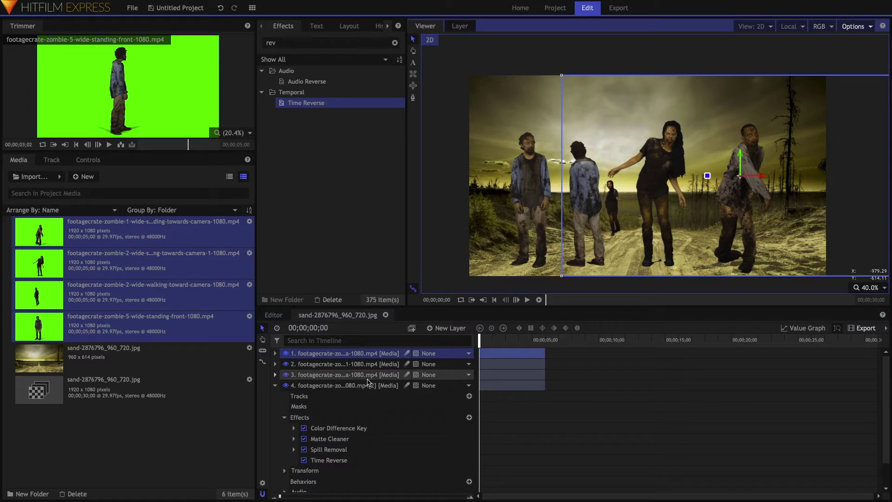
{"action": "left_click", "coordinate": [369, 386]}
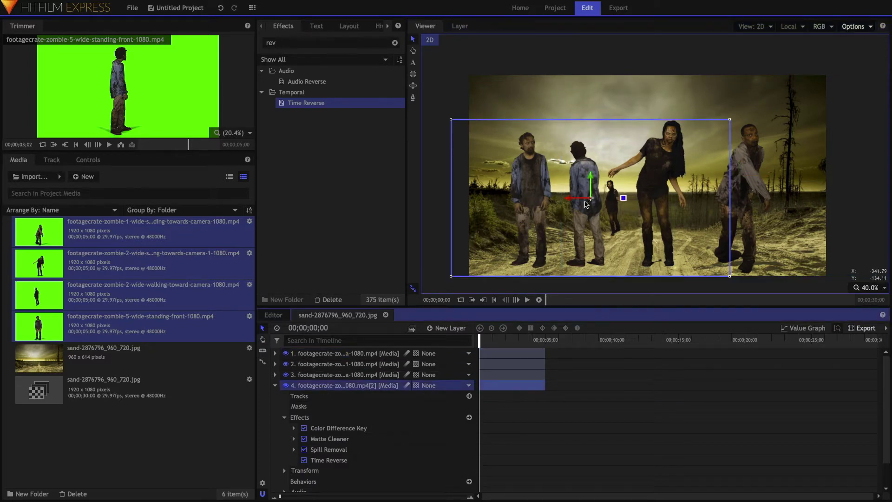
{"action": "left_click_drag", "start_coordinate": [729, 276], "coordinate": [660, 238]}
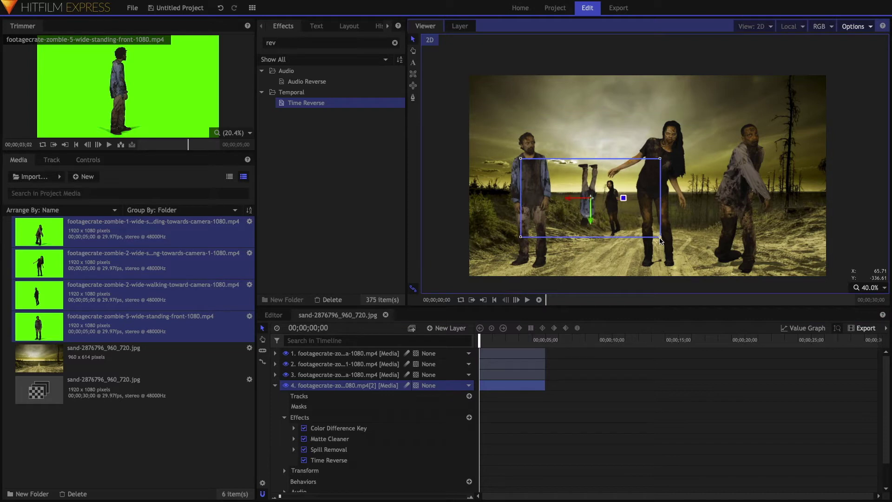
Step: Turn the shrunken zombie copy upright by rotating it 90 degrees twice
{"action": "left_click", "coordinate": [317, 26]}
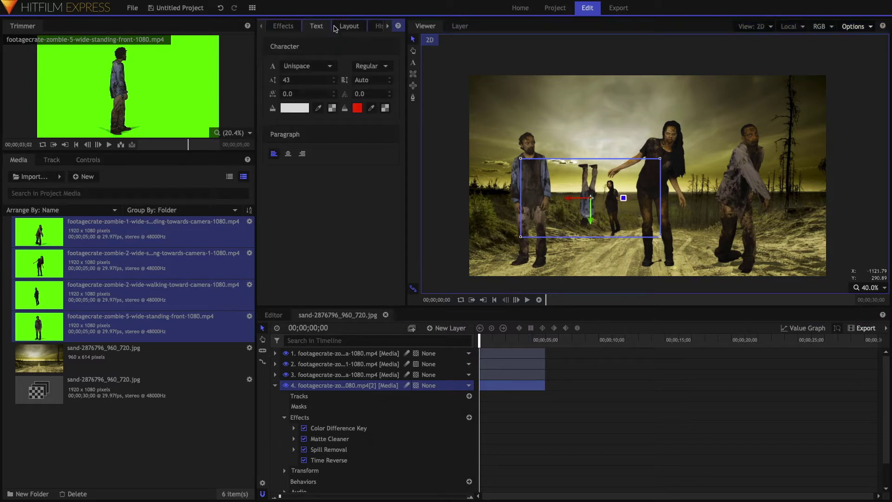
{"action": "left_click", "coordinate": [349, 26]}
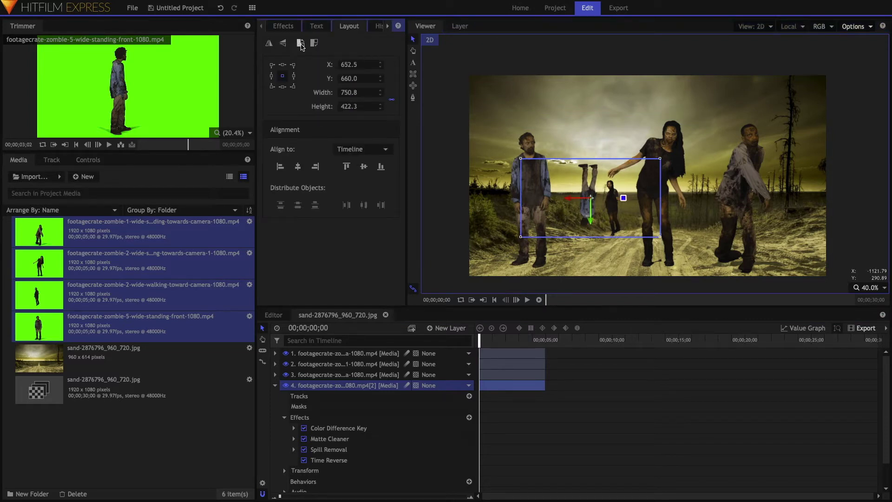
{"action": "left_click", "coordinate": [301, 44]}
{"action": "left_click", "coordinate": [301, 44]}
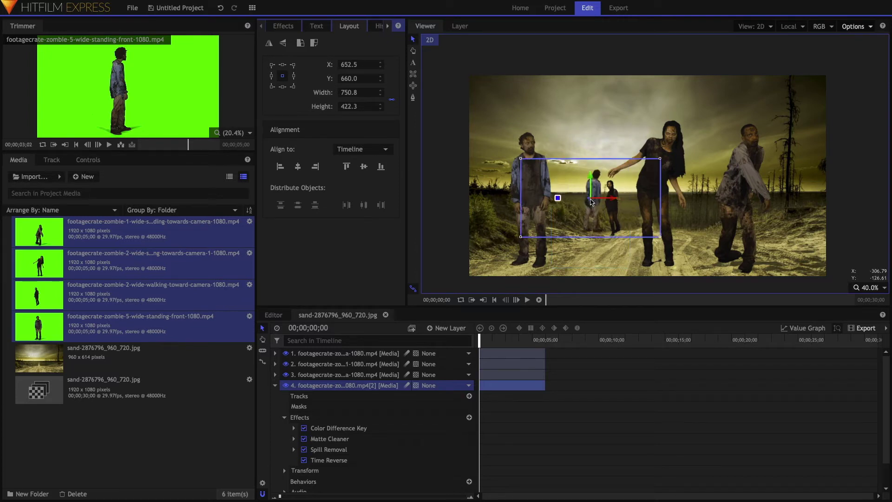
Step: Rearrange the zombies, placing the small copy behind the front woman, shrinking her and the right-hand man, and shifting the left man slightly right
{"action": "left_click_drag", "start_coordinate": [591, 202], "coordinate": [637, 211]}
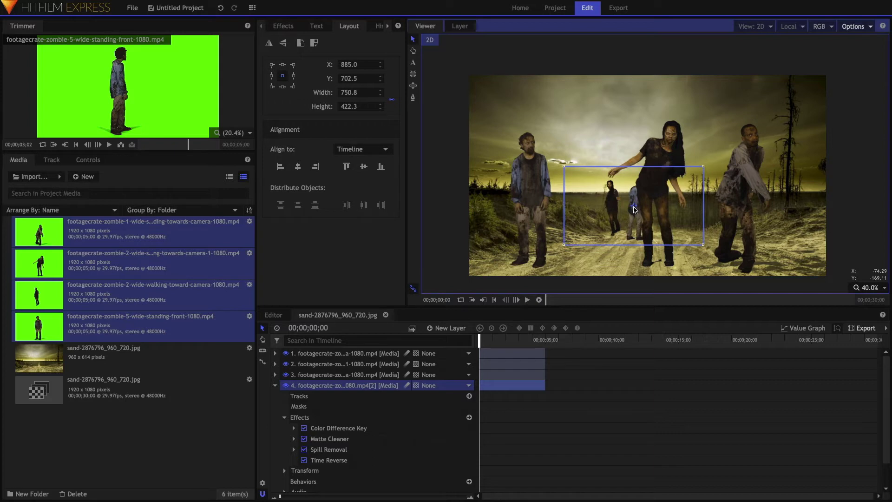
{"action": "left_click", "coordinate": [659, 194]}
{"action": "left_click", "coordinate": [659, 195]}
{"action": "left_click", "coordinate": [587, 201]}
{"action": "left_click", "coordinate": [568, 193]}
{"action": "left_click_drag", "start_coordinate": [568, 193], "coordinate": [578, 194]}
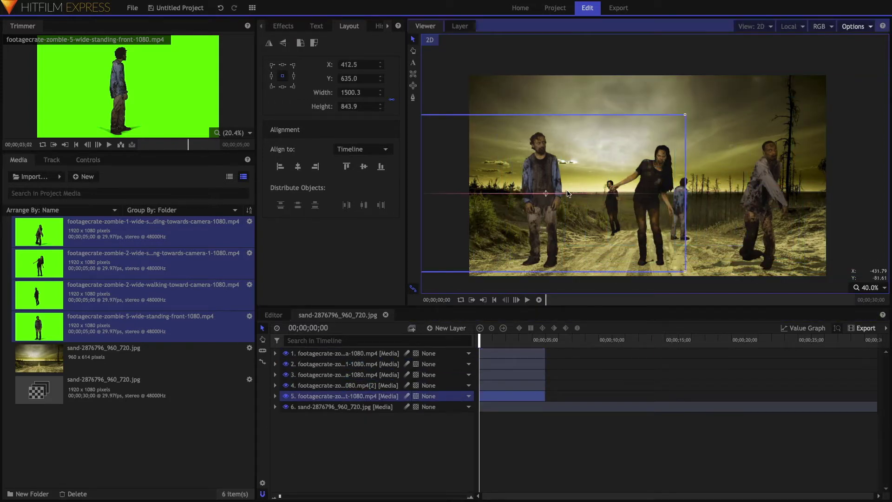
{"action": "left_click", "coordinate": [359, 430]}
Step: Group the five zombie layers, without the road background, into a composite shot named Zombies
{"action": "left_click", "coordinate": [333, 354]}
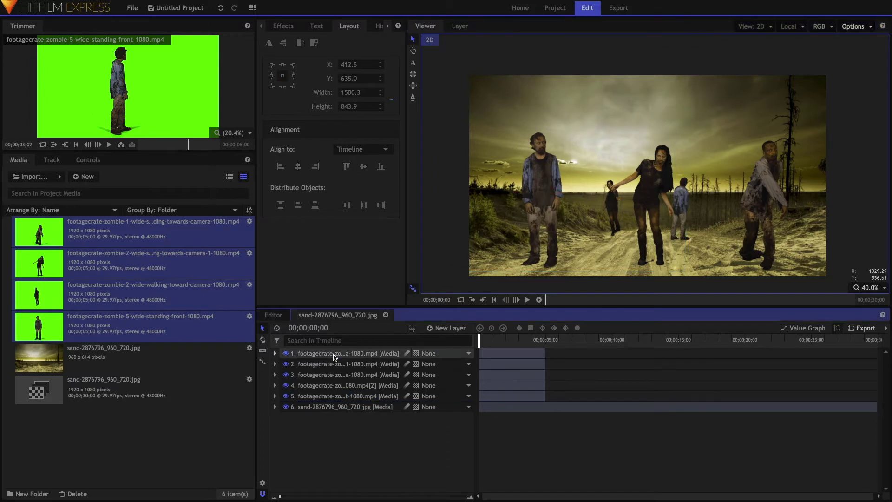
{"action": "left_click", "coordinate": [341, 396], "text": "shift"}
{"action": "right_click", "coordinate": [337, 365]}
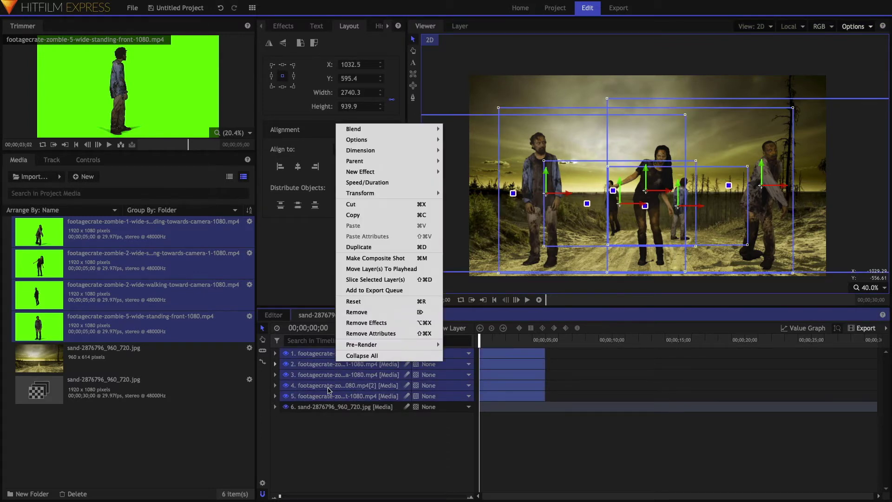
{"action": "left_click", "coordinate": [379, 262]}
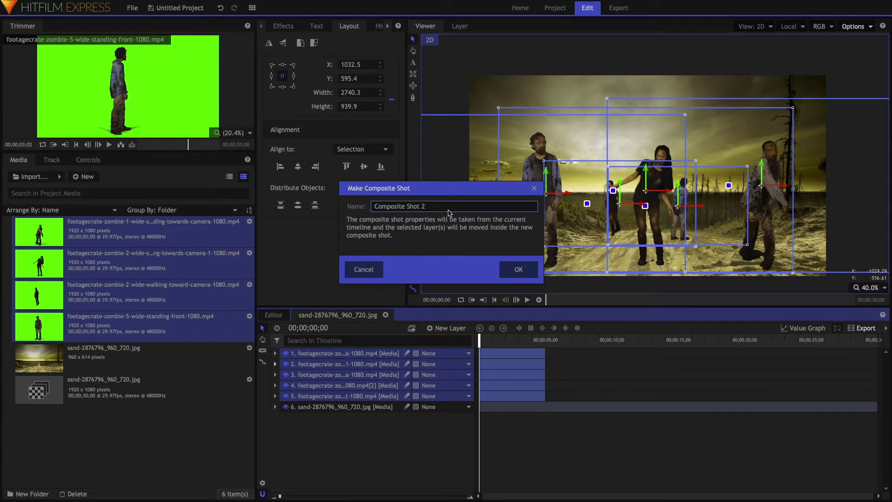
{"action": "left_click_drag", "start_coordinate": [450, 214], "coordinate": [337, 211]}
{"action": "type", "text": "Zombies"}
{"action": "left_click", "coordinate": [517, 269]}
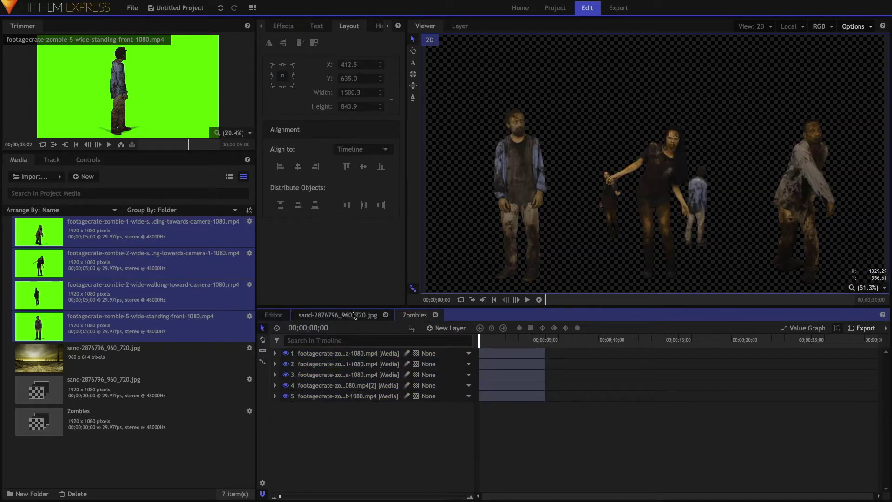
Step: Check the grouped zombies in the main road timeline, reopen the Zombies composite shot and search the effects for drop
{"action": "left_click", "coordinate": [331, 316]}
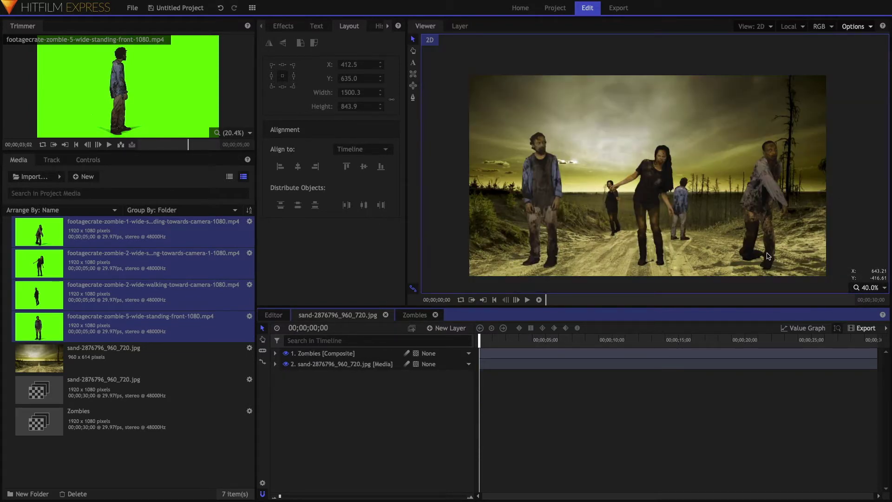
{"action": "left_click", "coordinate": [410, 316]}
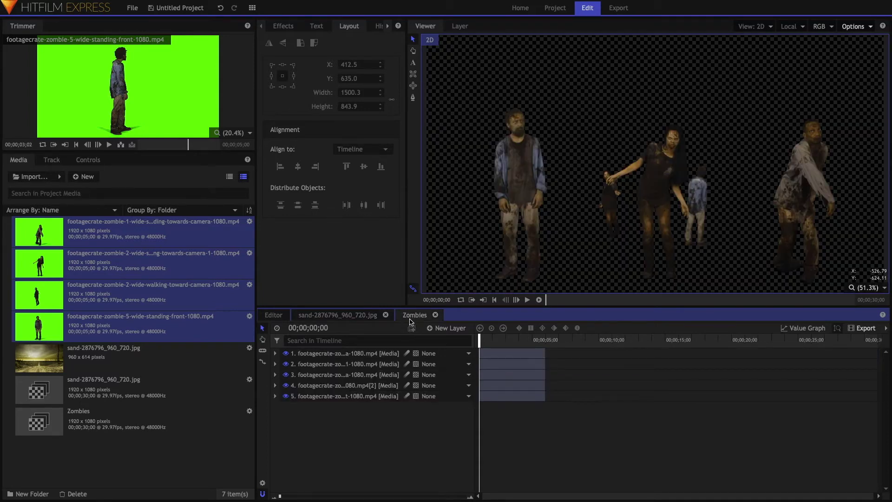
{"action": "left_click", "coordinate": [283, 26]}
{"action": "left_click", "coordinate": [295, 39]}
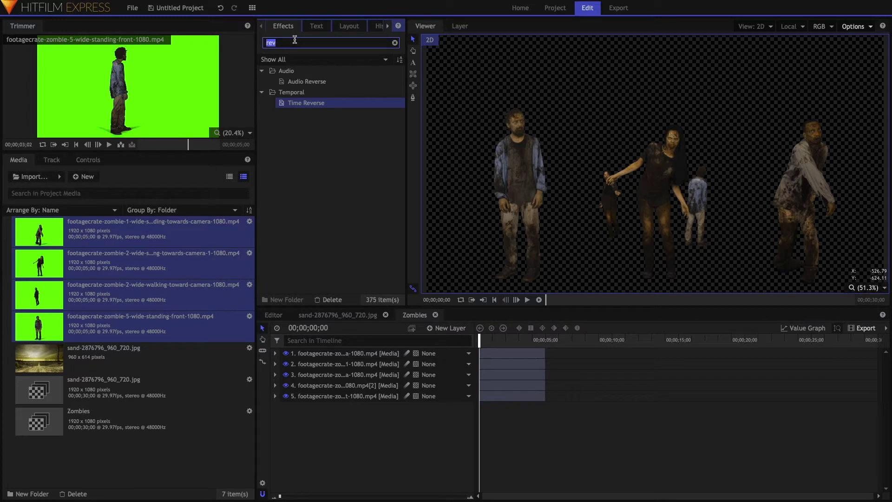
{"action": "type", "text": "drop"}
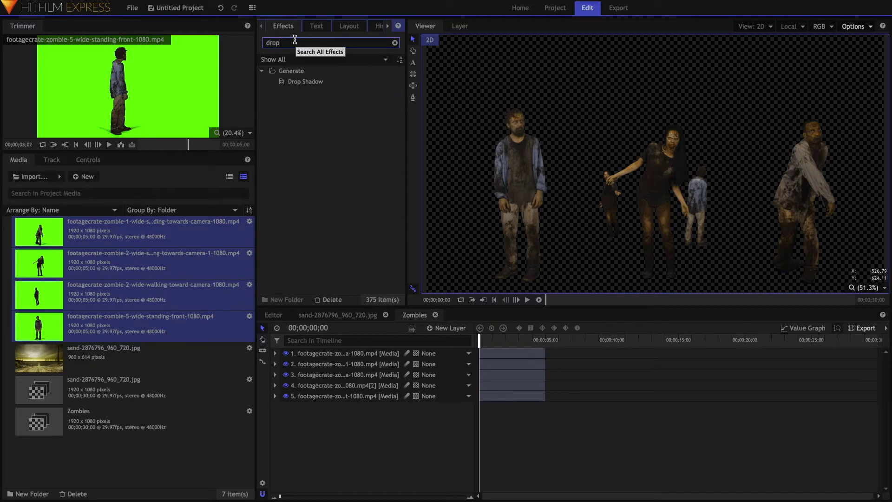
Step: Duplicate each of the five zombie layers in the Zombies composite shot
{"action": "left_click", "coordinate": [342, 396]}
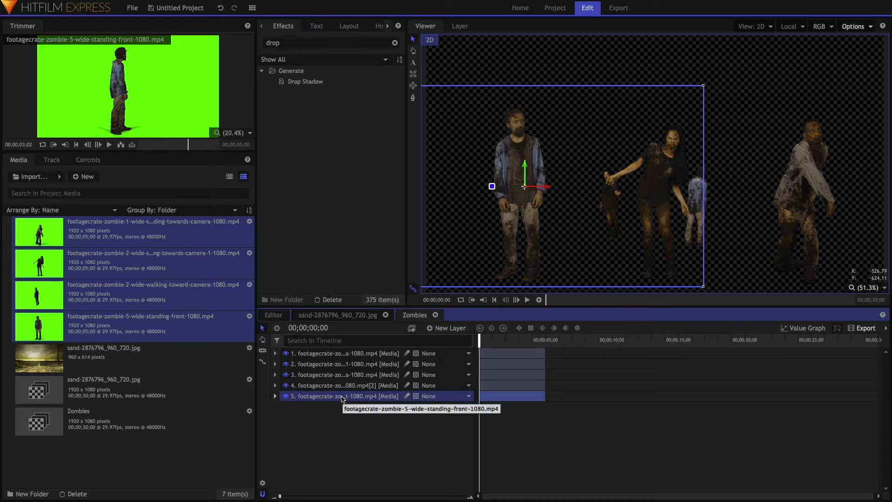
{"action": "key", "text": "ctrl+d"}
{"action": "left_click", "coordinate": [344, 388]}
{"action": "key", "text": "ctrl+d"}
{"action": "left_click", "coordinate": [346, 374]}
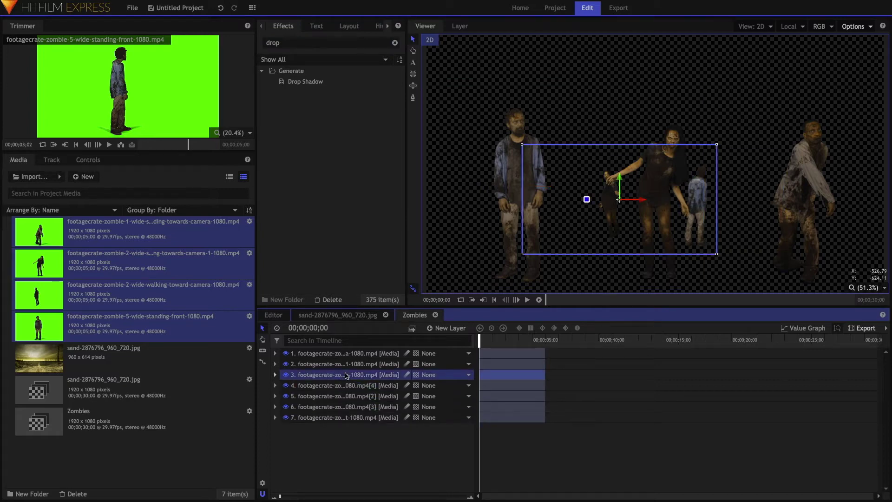
{"action": "key", "text": "ctrl+d"}
{"action": "left_click", "coordinate": [345, 364]}
{"action": "key", "text": "ctrl+d"}
{"action": "left_click", "coordinate": [349, 353]}
{"action": "key", "text": "ctrl+d"}
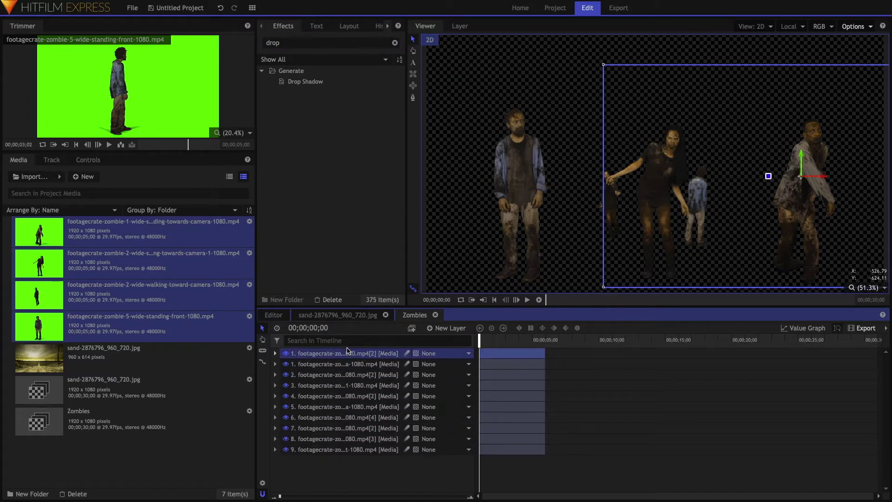
Step: Rename the lower layer of each duplicated zombie pair Schatten, starting with the bottom one
{"action": "left_click", "coordinate": [351, 450]}
{"action": "double_click", "coordinate": [352, 450]}
{"action": "type", "text": "Schatten"}
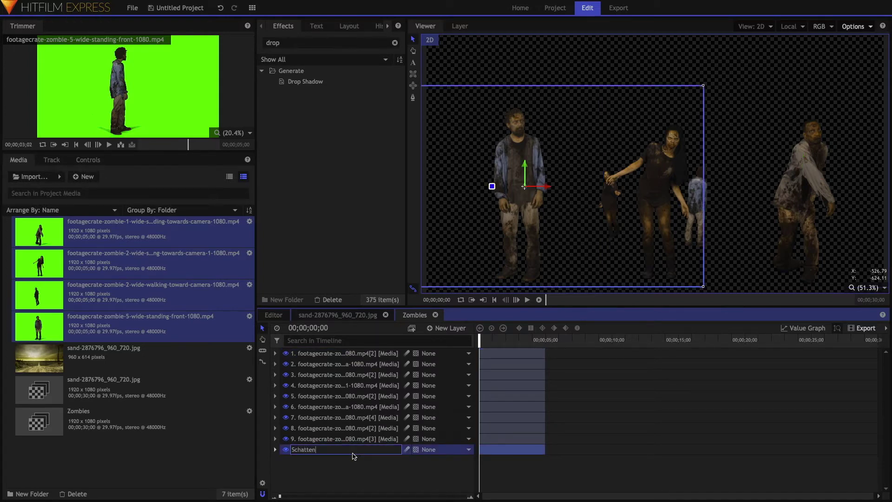
{"action": "key", "text": "Return"}
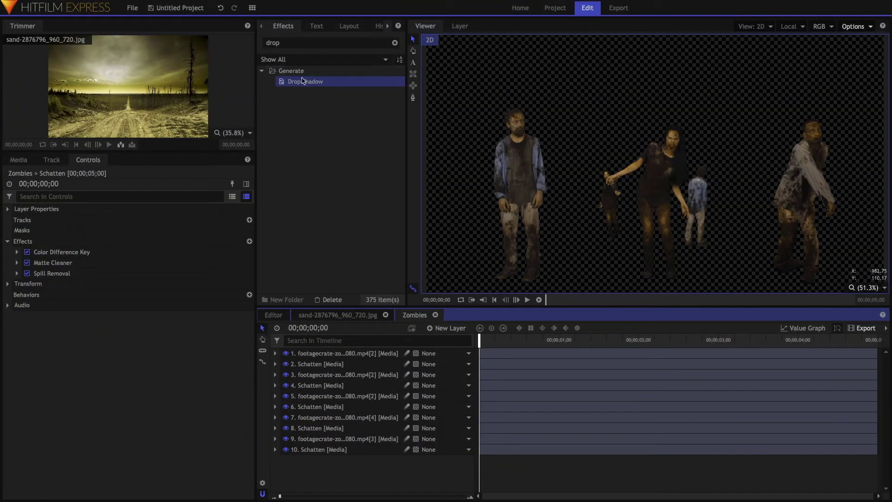
Step: Apply the Drop Shadow effect to the right-hand man's Schatten layer
{"action": "left_click", "coordinate": [306, 83]}
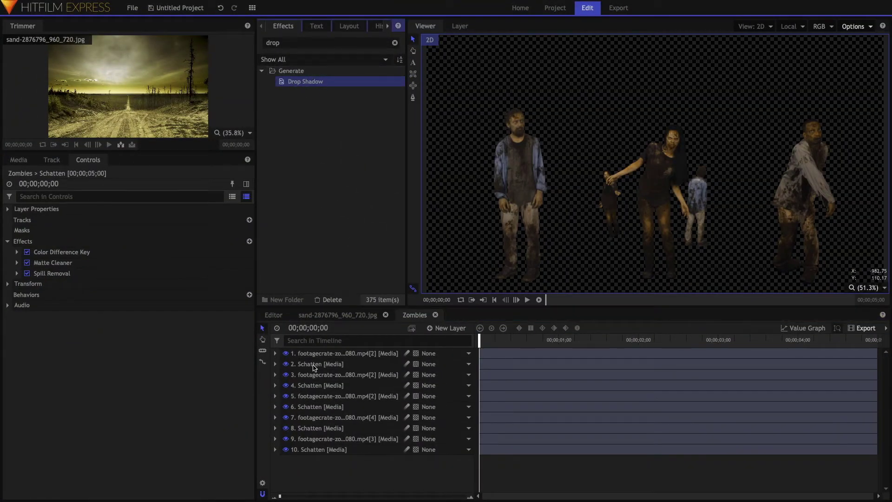
{"action": "left_click_drag", "start_coordinate": [306, 83], "coordinate": [314, 367]}
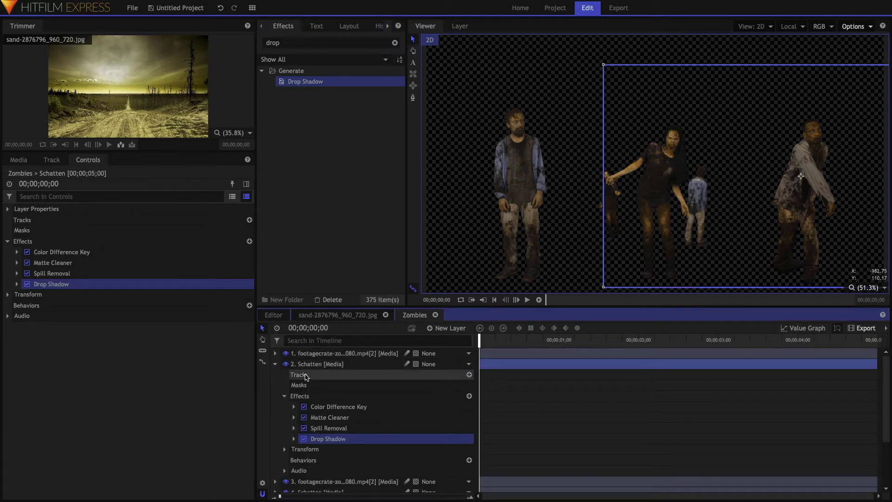
Step: Add the sand-2876796_960_720.jpg road image beneath all layers in the Zombies composite shot and enlarge it to fill the frame
{"action": "scroll", "coordinate": [308, 385], "scroll_direction": "down", "scroll_amount": 3}
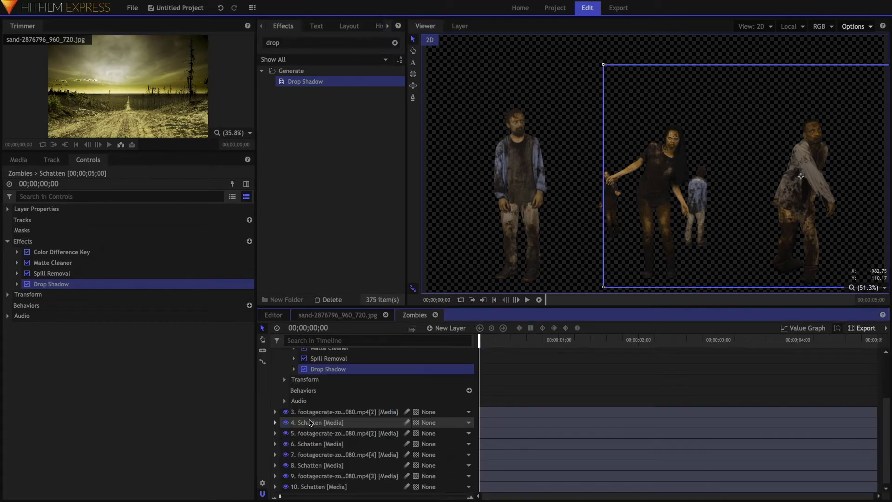
{"action": "left_click", "coordinate": [24, 161]}
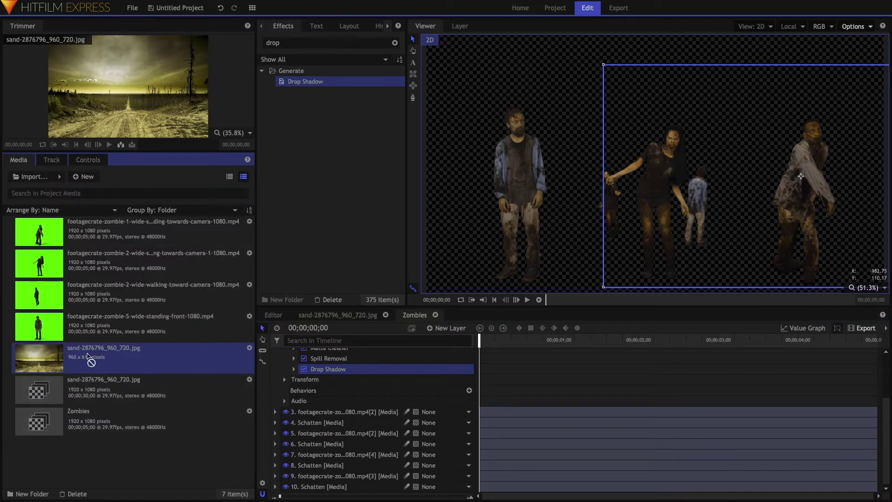
{"action": "left_click_drag", "start_coordinate": [372, 493], "coordinate": [372, 492]}
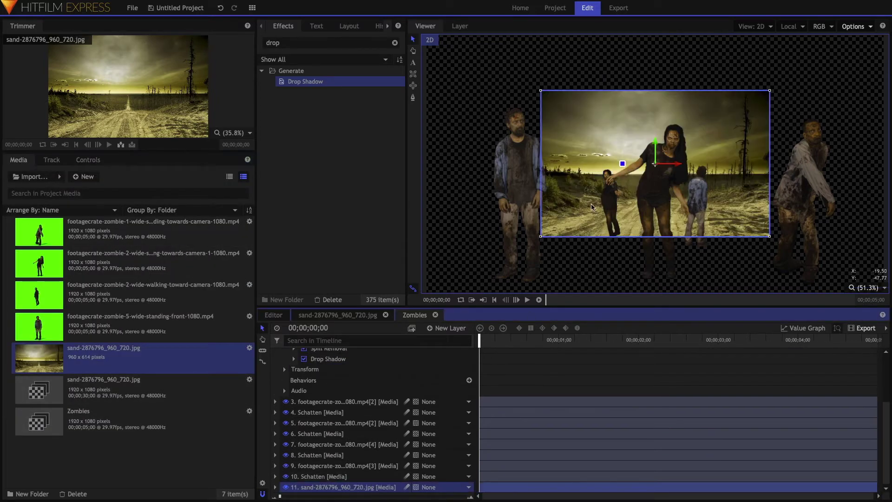
{"action": "left_click_drag", "start_coordinate": [541, 237], "coordinate": [427, 280]}
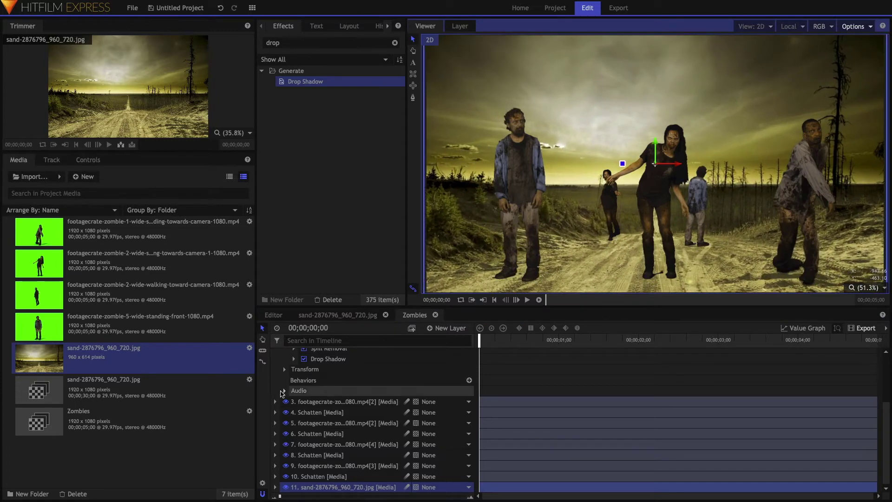
Step: Turn on Shadow Only in the Drop Shadow effect of the right-hand man's Schatten layer
{"action": "scroll", "coordinate": [325, 392], "scroll_direction": "up", "scroll_amount": 3}
{"action": "left_click", "coordinate": [336, 439]}
{"action": "left_click", "coordinate": [88, 159]}
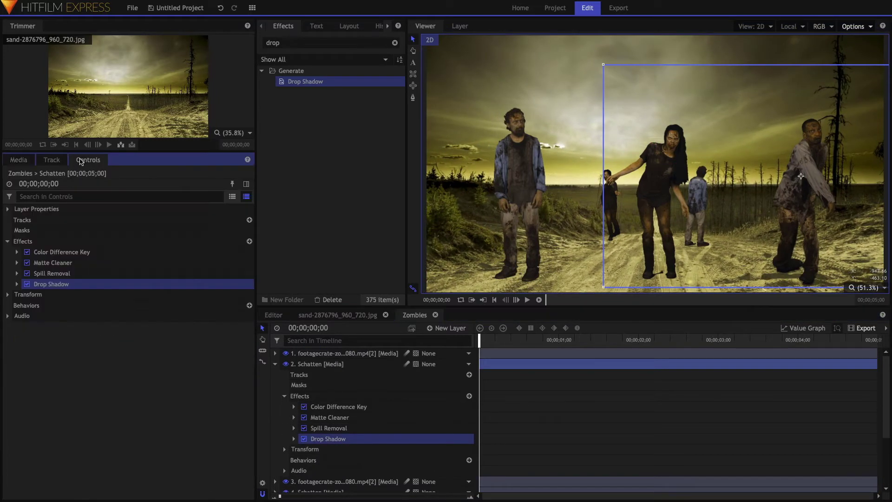
{"action": "left_click", "coordinate": [17, 284]}
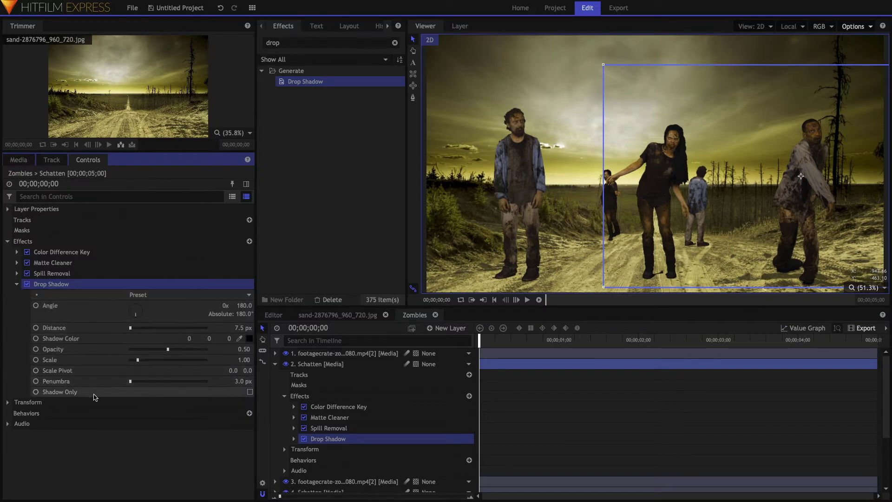
{"action": "left_click", "coordinate": [250, 392]}
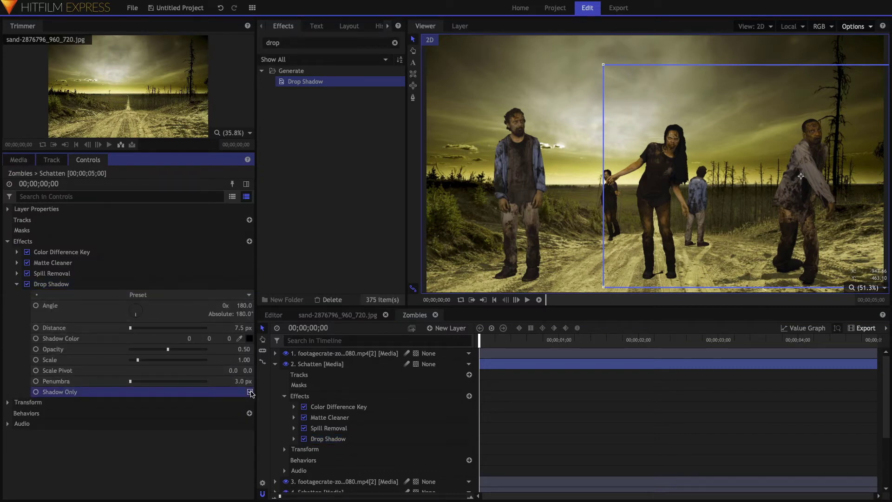
Step: Rotate the right-hand man's Schatten layer 180 degrees and move it down below his feet, to about Y 1366.6
{"action": "left_click", "coordinate": [335, 363]}
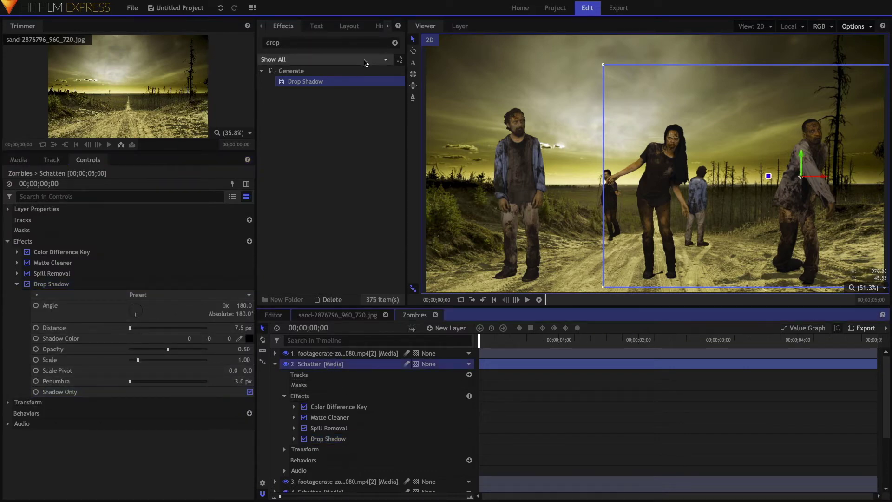
{"action": "left_click", "coordinate": [345, 27]}
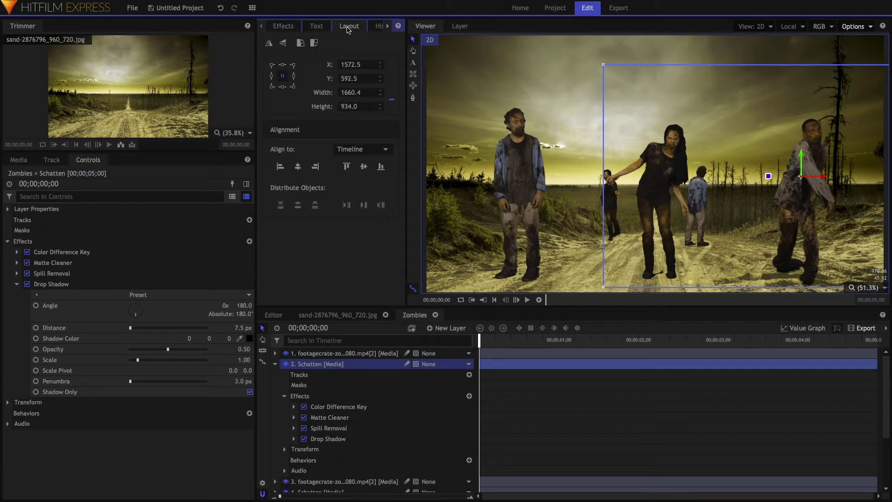
{"action": "left_click", "coordinate": [300, 44]}
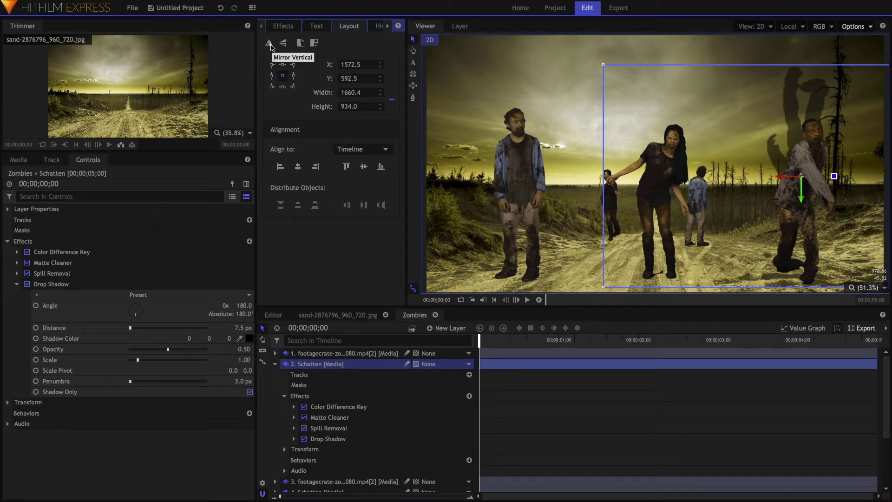
{"action": "left_click_drag", "start_coordinate": [733, 183], "coordinate": [641, 134]}
{"action": "left_click_drag", "start_coordinate": [708, 148], "coordinate": [684, 334]}
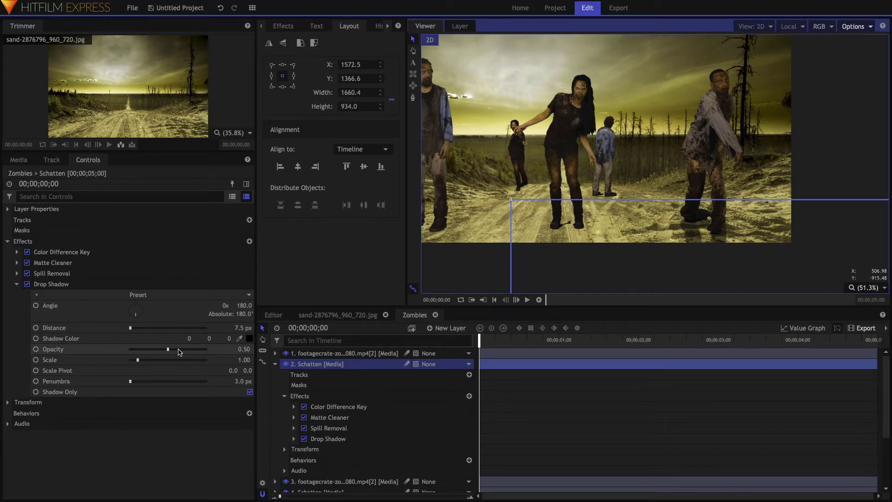
Step: Set the drop shadow's opacity to 0.73 and its penumbra to 46 px on the right-hand man's Schatten layer
{"action": "left_click", "coordinate": [239, 351]}
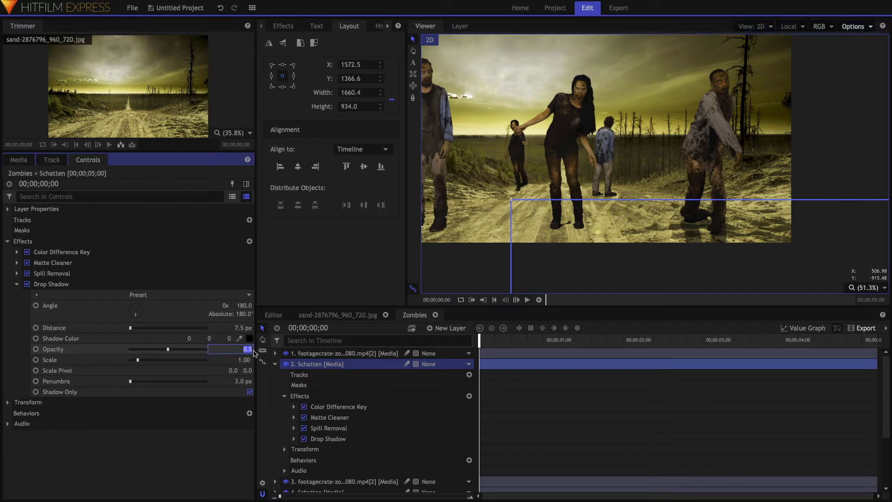
{"action": "type", "text": "0.73"}
{"action": "key", "text": "Return"}
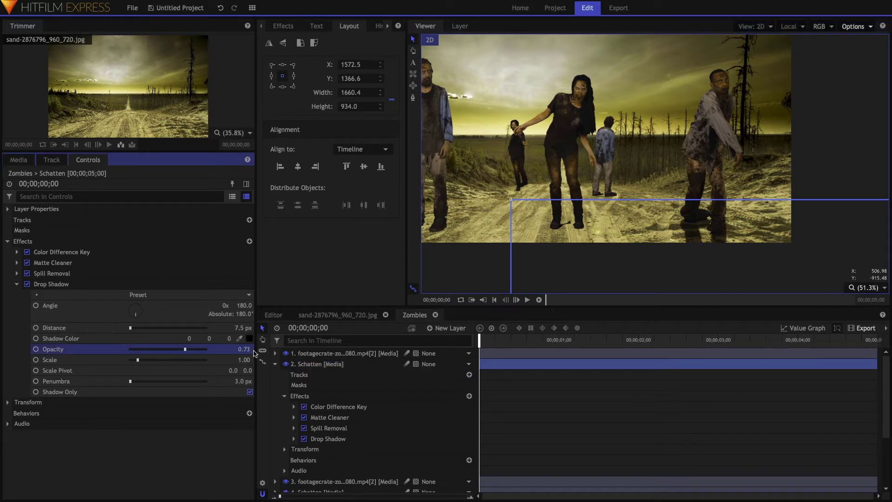
{"action": "left_click_drag", "start_coordinate": [131, 381], "coordinate": [132, 384]}
{"action": "left_click_drag", "start_coordinate": [135, 384], "coordinate": [139, 384]}
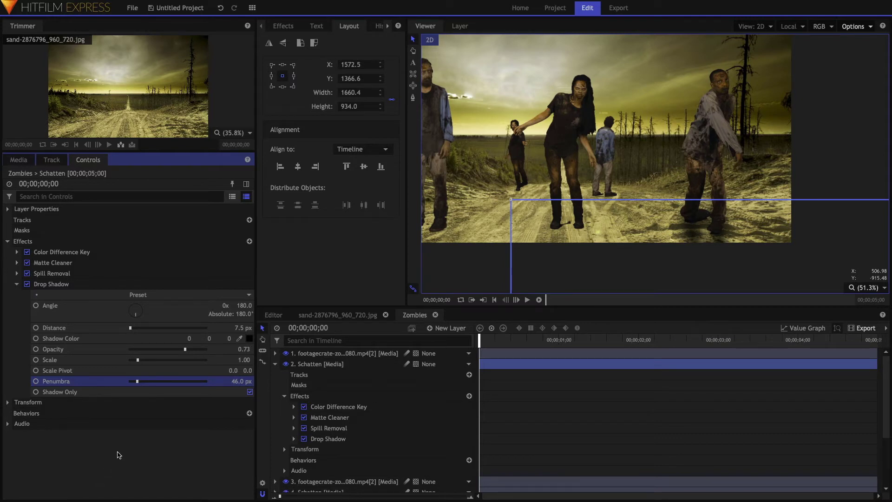
{"action": "left_click", "coordinate": [119, 454]}
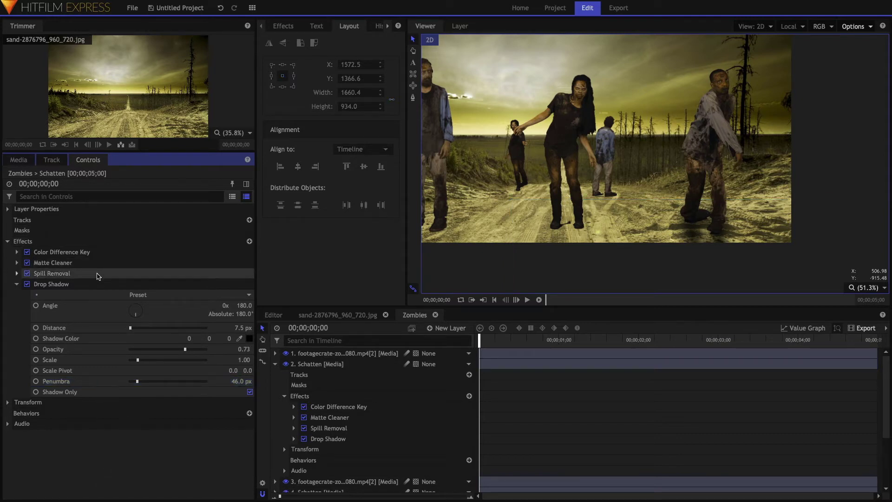
Step: Copy the adjusted Drop Shadow effect from the right-hand man's Schatten layer and collapse that layer's properties
{"action": "left_click", "coordinate": [65, 288]}
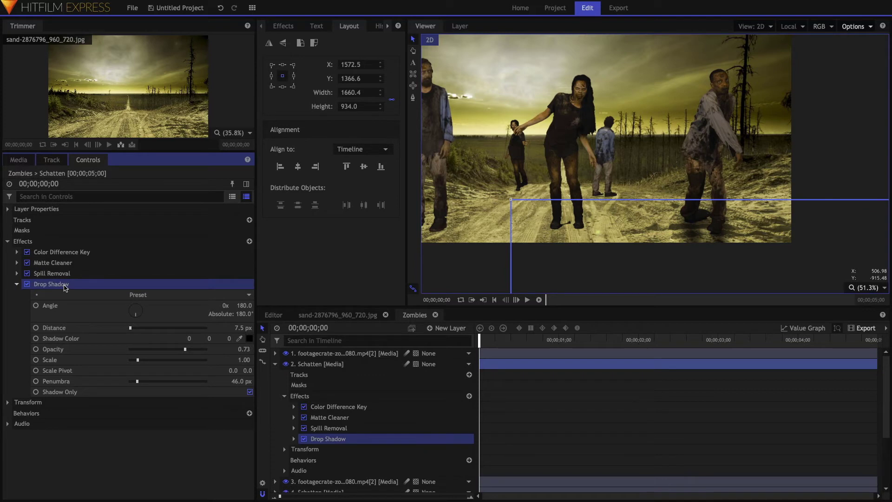
{"action": "right_click", "coordinate": [66, 286]}
{"action": "left_click", "coordinate": [81, 303]}
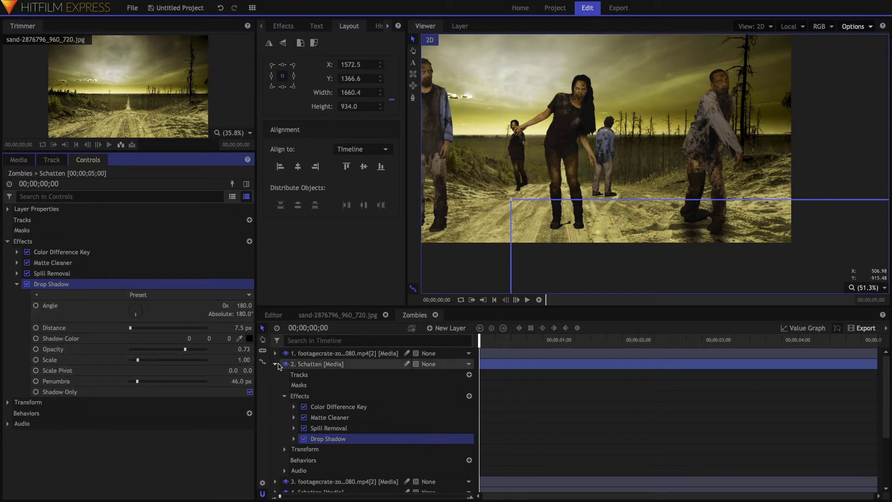
{"action": "left_click", "coordinate": [277, 366]}
Step: Paste the copied Drop Shadow effect onto the other four Schatten layers
{"action": "left_click", "coordinate": [316, 385]}
{"action": "left_click", "coordinate": [318, 407], "text": "ctrl"}
{"action": "left_click", "coordinate": [316, 428], "text": "ctrl"}
{"action": "left_click", "coordinate": [302, 450], "text": "ctrl"}
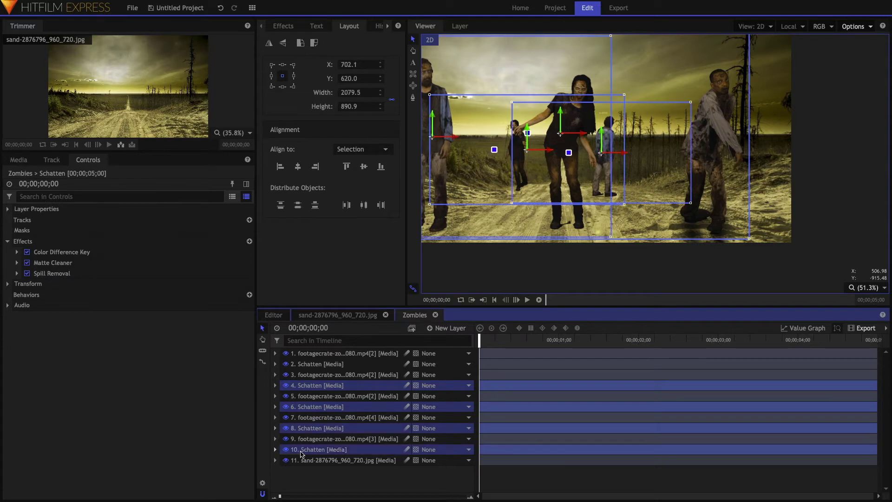
{"action": "right_click", "coordinate": [321, 386]}
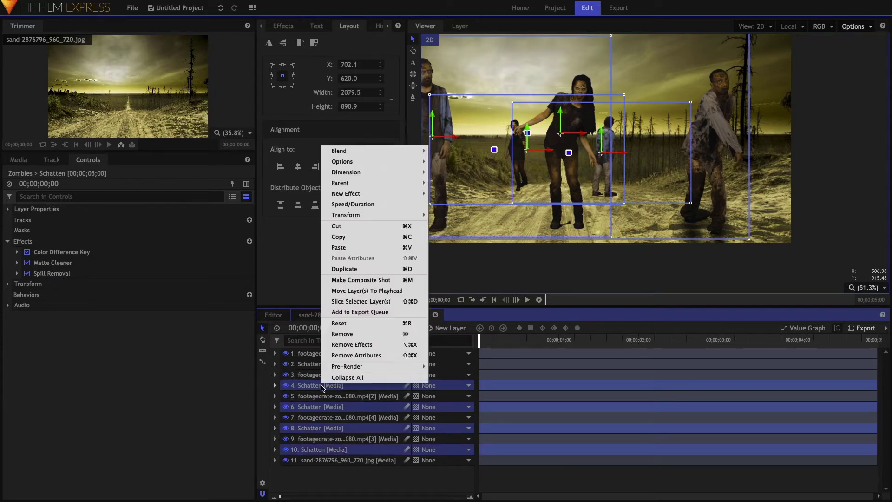
{"action": "left_click", "coordinate": [357, 248]}
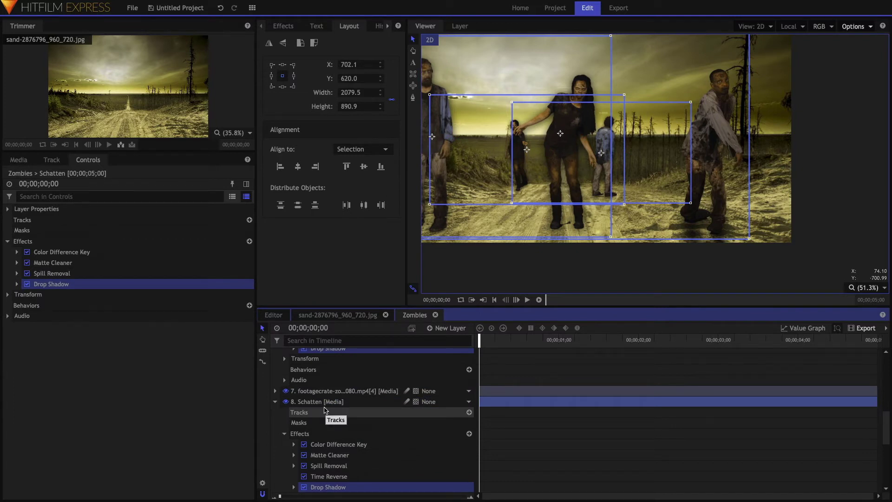
Step: Turn the front woman's Schatten layer upside down and move it below her feet, to about Y 1368.7
{"action": "key", "text": "ctrl+z"}
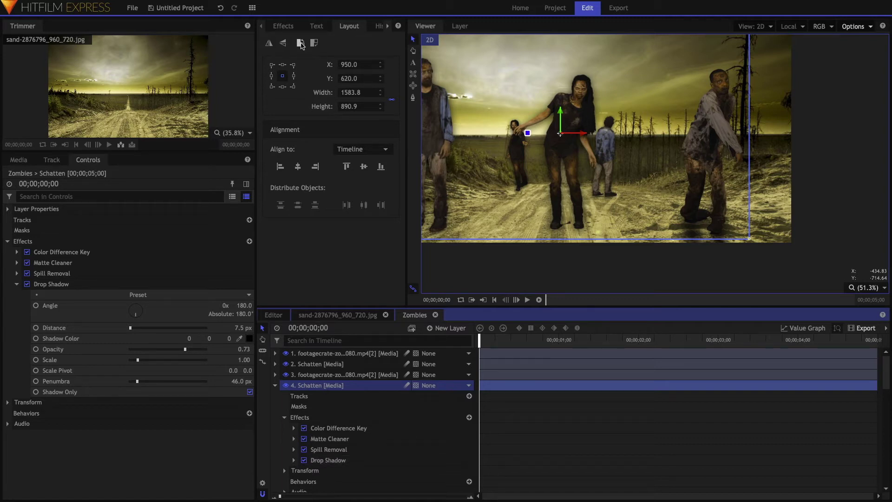
{"action": "left_click", "coordinate": [301, 44]}
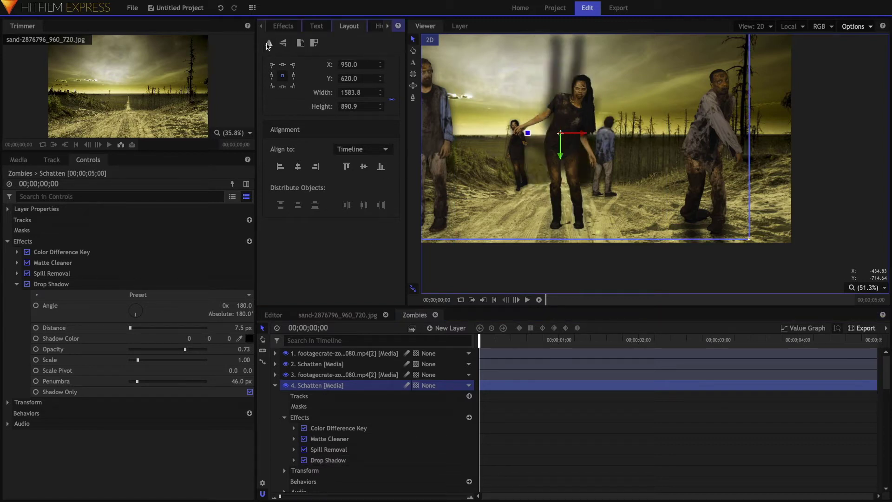
{"action": "left_click_drag", "start_coordinate": [561, 155], "coordinate": [549, 340]}
{"action": "left_click", "coordinate": [275, 386]}
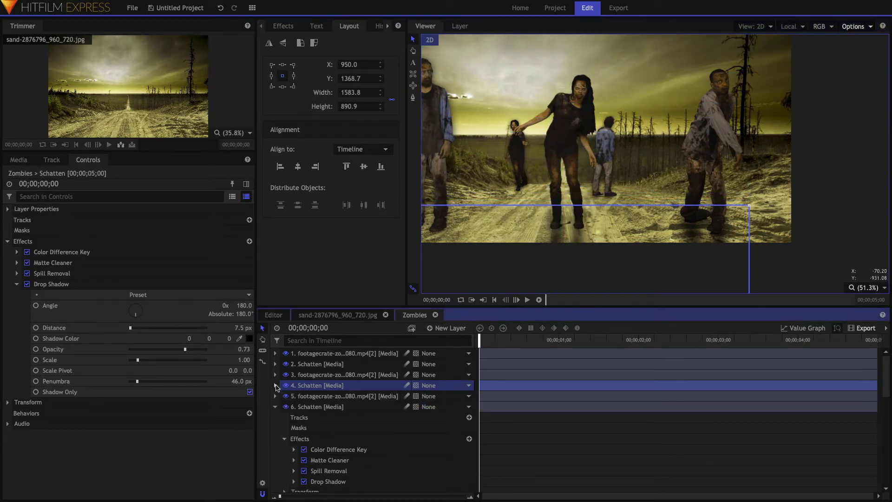
Step: Turn the small rear woman's Schatten layer upside down and move it below her feet, to about Y 972.7
{"action": "left_click", "coordinate": [328, 482]}
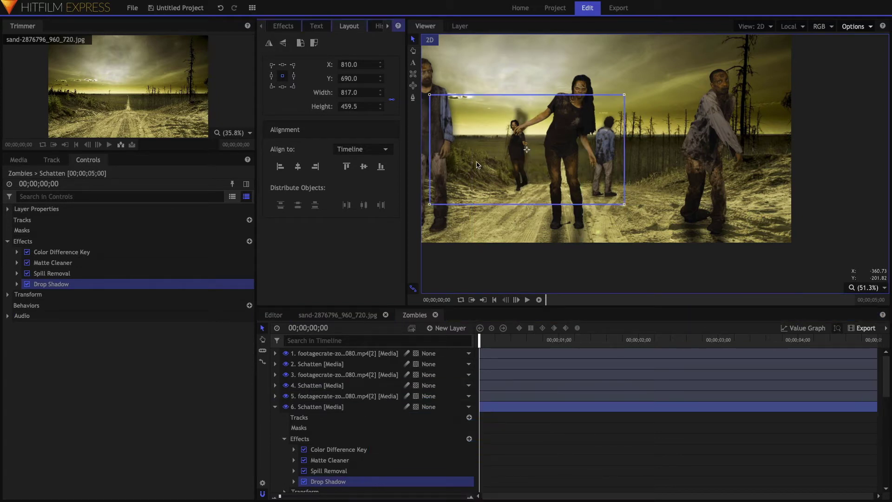
{"action": "left_click_drag", "start_coordinate": [526, 175], "coordinate": [527, 251]}
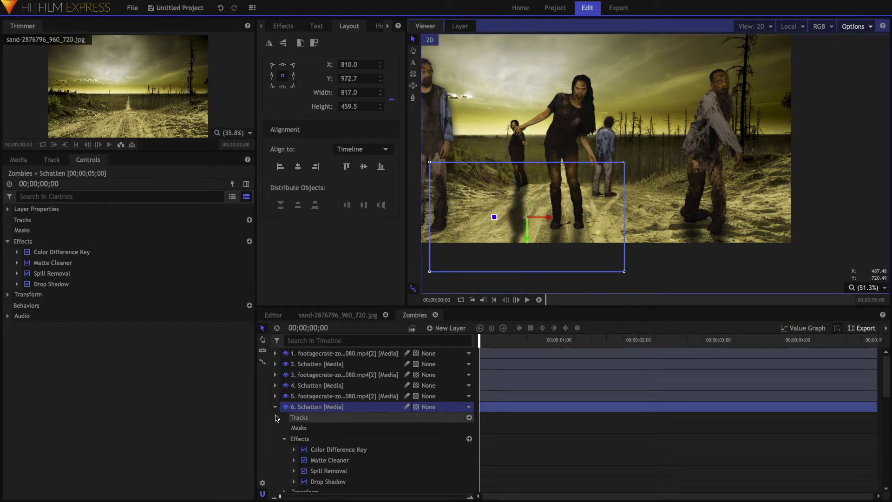
{"action": "key", "text": "ctrl+v"}
Step: Turn the rear blue-shirted zombie's Schatten layer upside down and move it down below his feet
{"action": "left_click", "coordinate": [323, 428]}
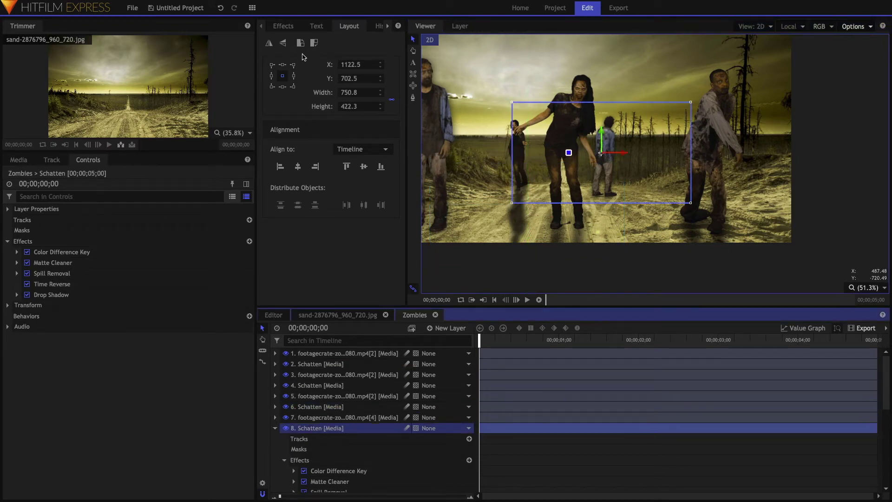
{"action": "left_click_drag", "start_coordinate": [600, 153], "coordinate": [581, 339]}
{"action": "key", "text": "ctrl+v"}
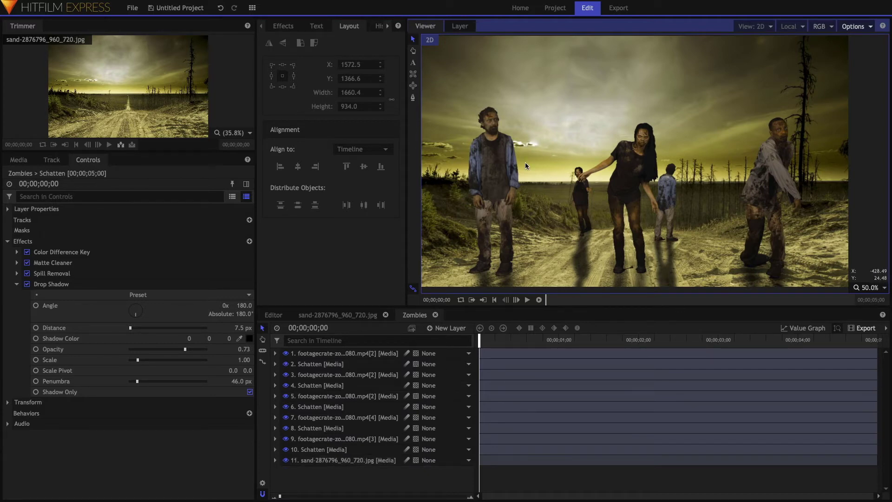
Step: Delete the sand-2876796_960_720.jpg background layer from the Zombies composite shot
{"action": "left_click_drag", "start_coordinate": [527, 166], "coordinate": [565, 172]}
{"action": "left_click", "coordinate": [337, 462]}
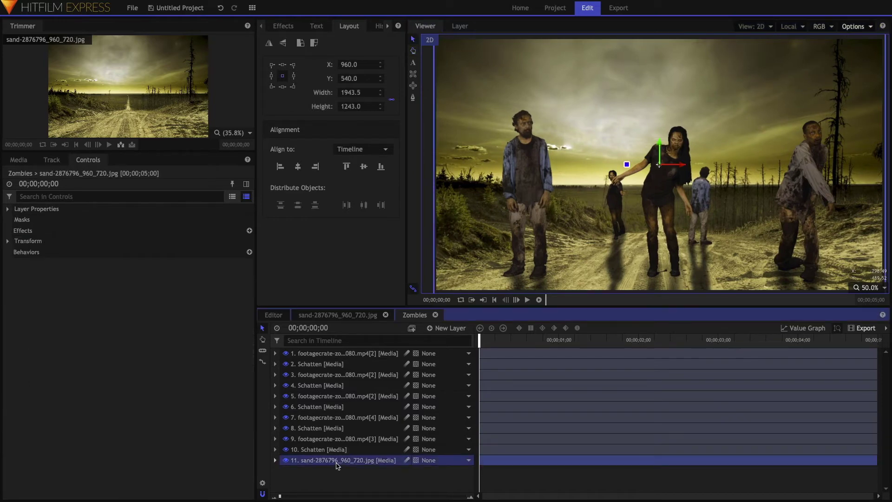
{"action": "key", "text": "Delete"}
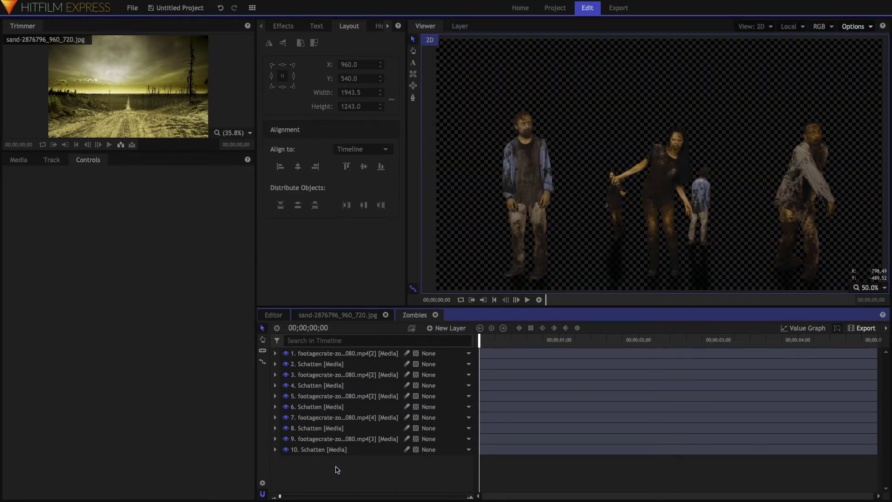
Step: Switch to the sand-2876796_960_720.jpg composite shot and set its duration to 5 seconds
{"action": "left_click", "coordinate": [354, 318]}
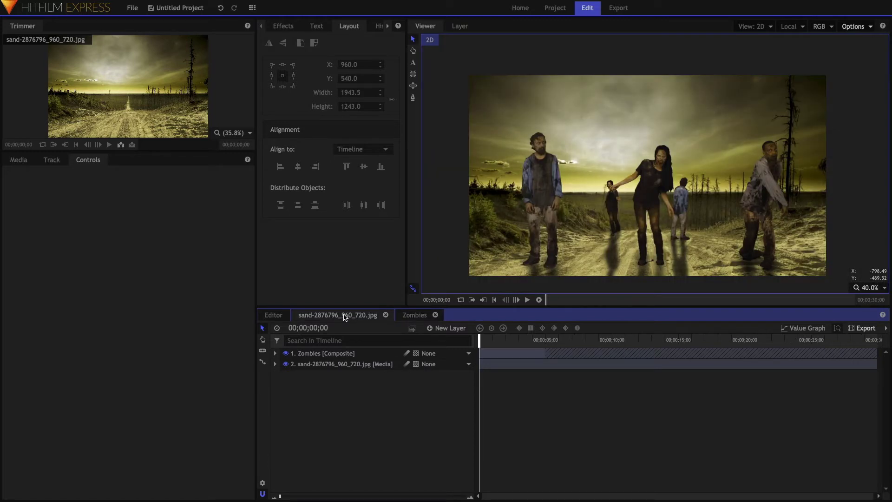
{"action": "left_click", "coordinate": [263, 483]}
{"action": "left_click", "coordinate": [435, 134]}
{"action": "double_click", "coordinate": [435, 134]}
{"action": "type", "text": "5"}
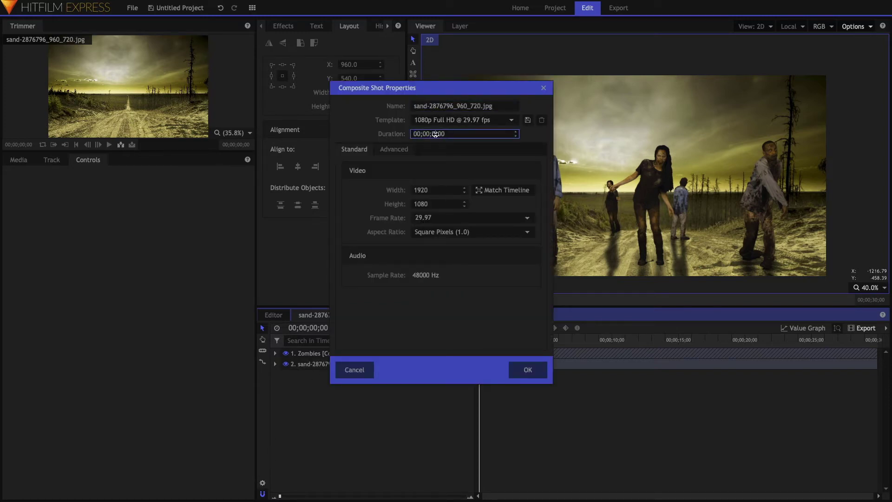
{"action": "key", "text": "Return"}
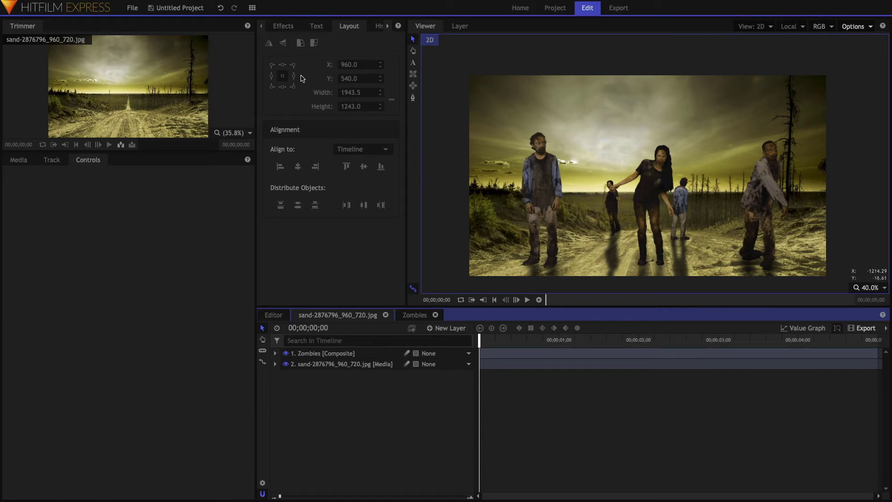
Step: Apply the Curves effect to the Zombies composite layer and adjust its curve
{"action": "left_click", "coordinate": [283, 26]}
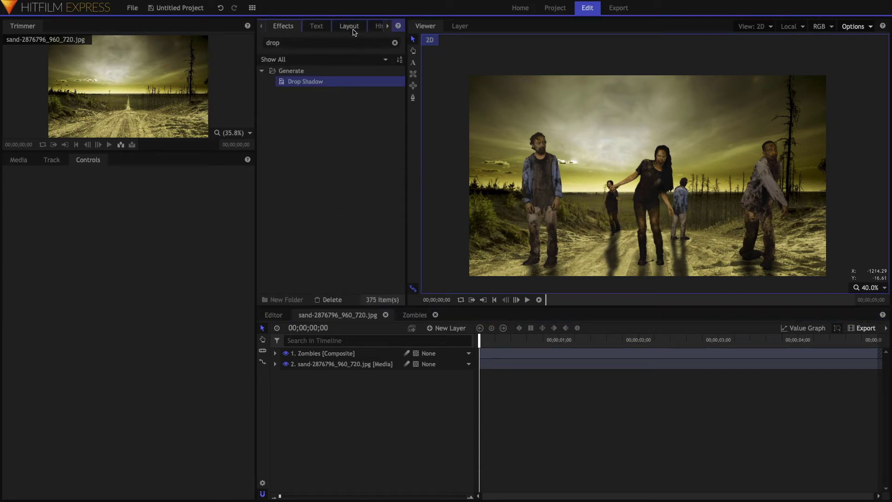
{"action": "left_click", "coordinate": [395, 43]}
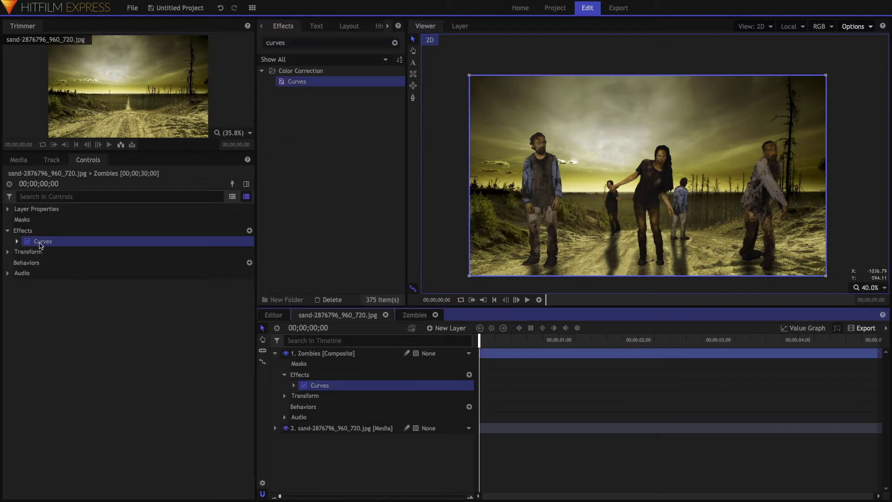
{"action": "left_click", "coordinate": [16, 241]}
{"action": "left_click_drag", "start_coordinate": [189, 334], "coordinate": [189, 328]}
Step: Add Color Temperature and Brightness & Contrast effects to the Zombies layer and adjust them to match the background
{"action": "left_click", "coordinate": [249, 252]}
{"action": "left_click", "coordinate": [140, 262]}
{"action": "left_click", "coordinate": [324, 42]}
{"action": "type", "text": "color"}
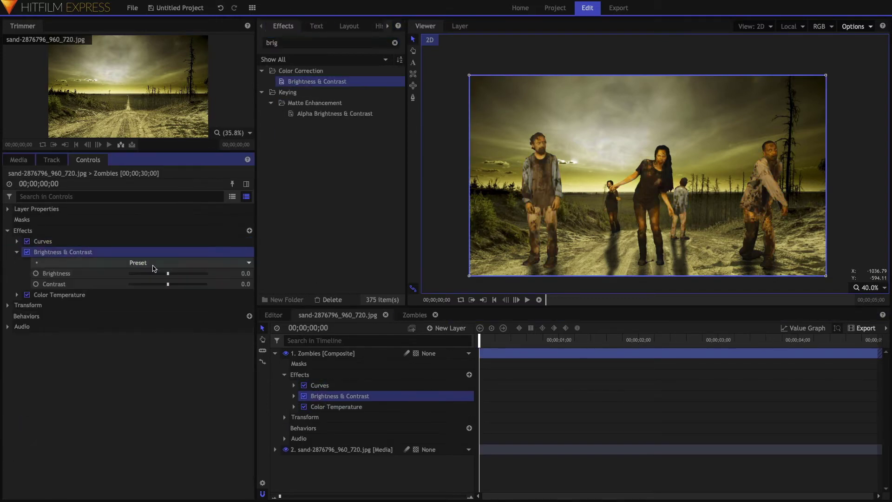
{"action": "left_click_drag", "start_coordinate": [140, 277], "coordinate": [168, 277]}
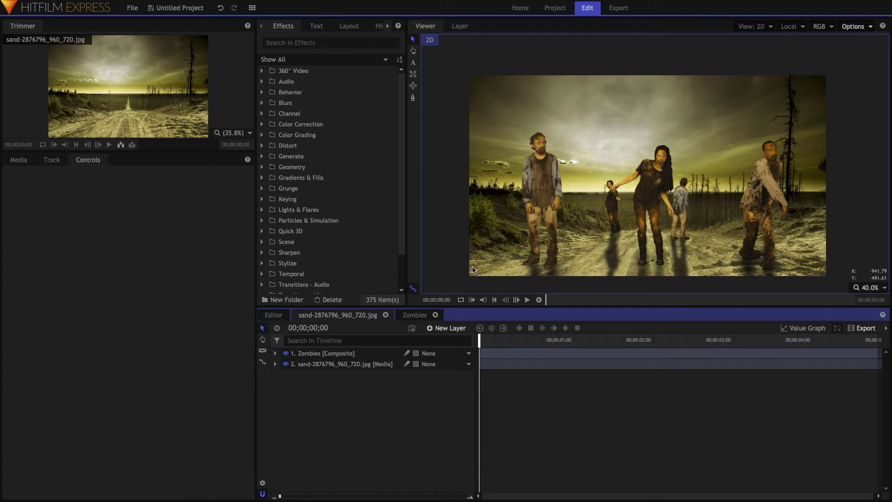
Step: Add a grade layer above the Zombies layer and apply the Black & White Old Stock preset to it
{"action": "left_click", "coordinate": [317, 43]}
{"action": "type", "text": "balck"}
{"action": "key", "text": "BackSpace"}
{"action": "key", "text": "BackSpace"}
{"action": "key", "text": "BackSpace"}
{"action": "key", "text": "BackSpace"}
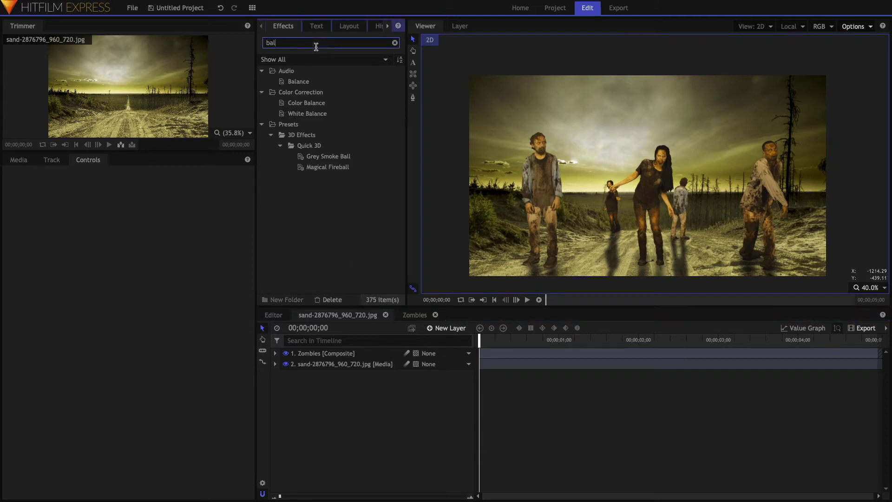
{"action": "type", "text": "lakc"}
{"action": "key", "text": "BackSpace"}
{"action": "key", "text": "BackSpace"}
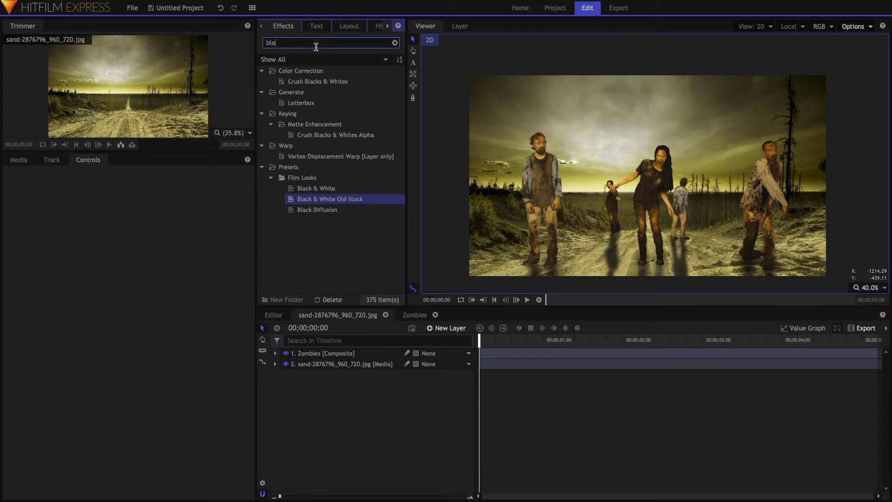
{"action": "left_click", "coordinate": [332, 201]}
{"action": "left_click", "coordinate": [447, 328]}
{"action": "left_click", "coordinate": [439, 391]}
{"action": "left_click_drag", "start_coordinate": [330, 199], "coordinate": [351, 357]}
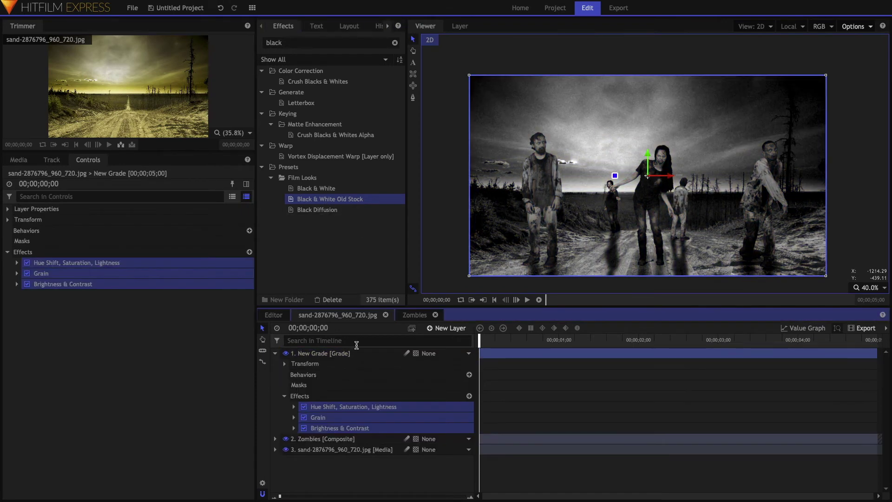
Step: Set the grade layer's master saturation to -86 and lightness to 4 in Hue Shift, Saturation, Lightness, and compare with the effect off
{"action": "left_click", "coordinate": [78, 263]}
{"action": "left_click", "coordinate": [17, 263]}
{"action": "left_click", "coordinate": [26, 273]}
{"action": "left_click_drag", "start_coordinate": [168, 308], "coordinate": [132, 298]}
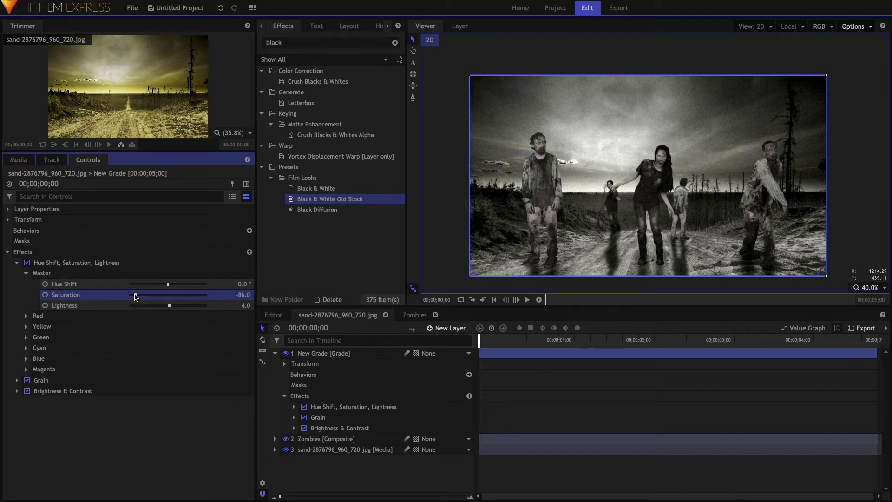
{"action": "left_click", "coordinate": [27, 263]}
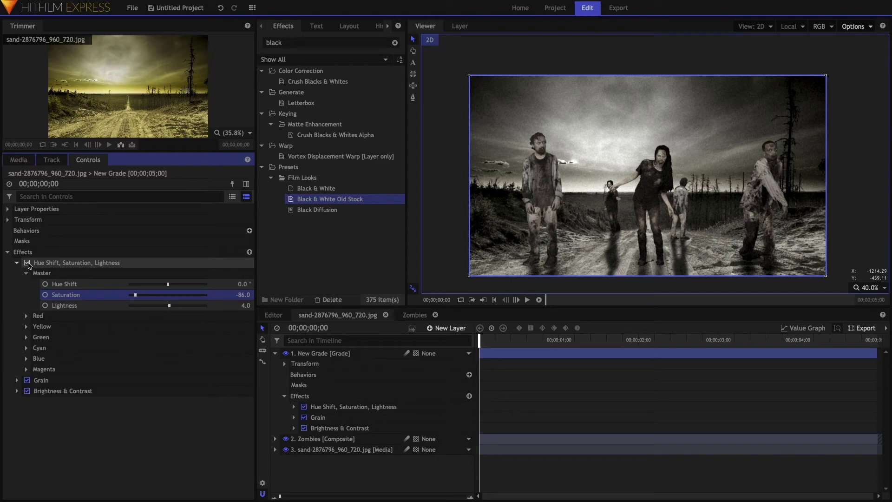
{"action": "left_click", "coordinate": [27, 263]}
{"action": "left_click", "coordinate": [16, 262]}
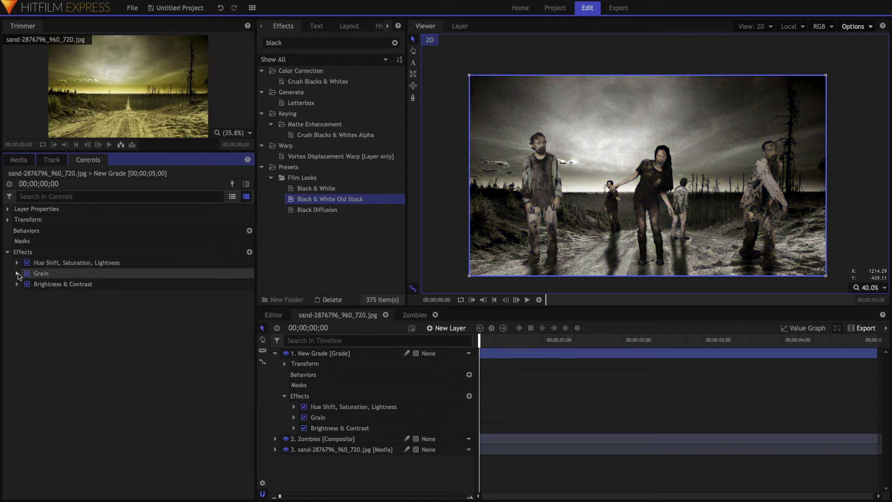
Step: Set the brightness to 0 in the grade layer's Brightness & Contrast effect
{"action": "left_click", "coordinate": [16, 285]}
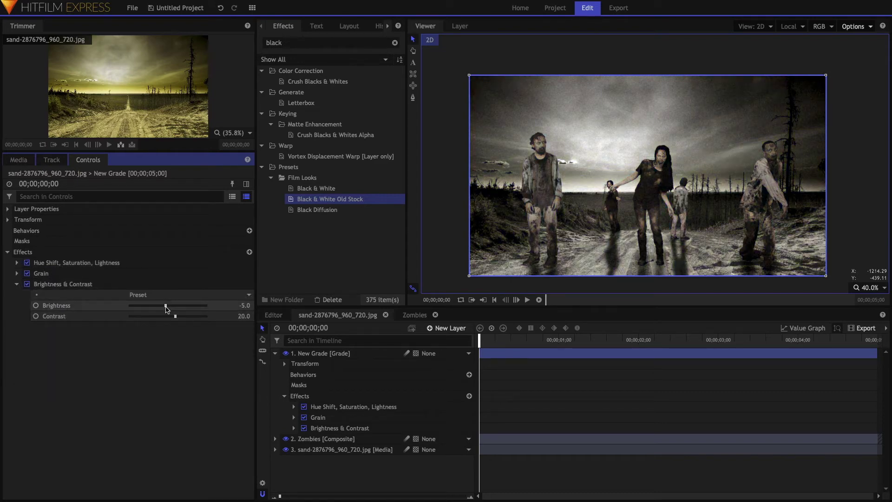
{"action": "left_click_drag", "start_coordinate": [166, 308], "coordinate": [168, 308]}
{"action": "left_click", "coordinate": [177, 316]}
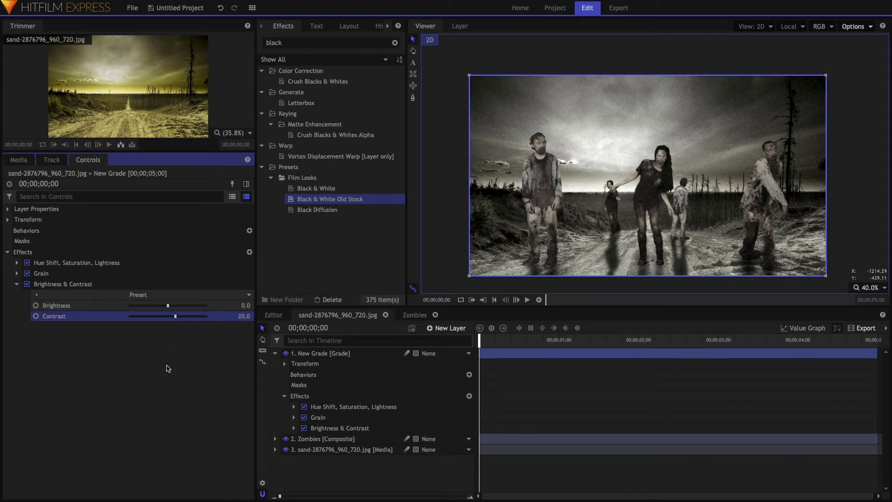
{"action": "left_click", "coordinate": [168, 367]}
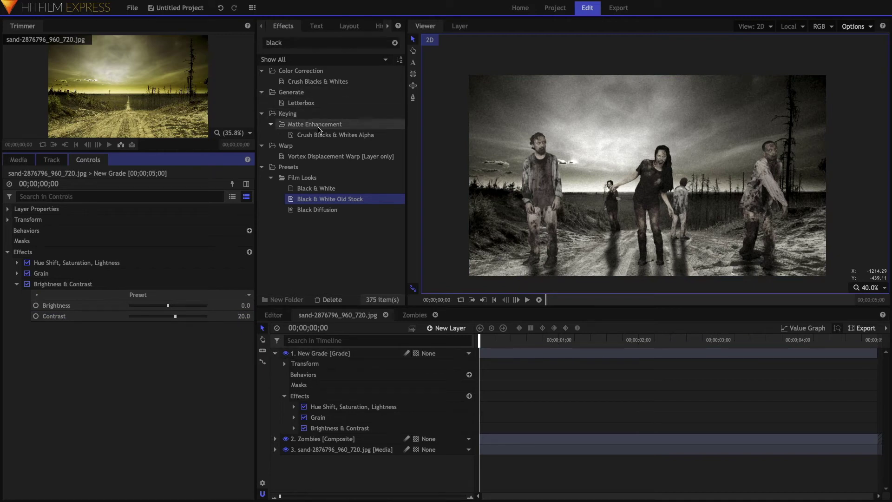
Step: Find the Vignette effect and apply it to the grade layer
{"action": "double_click", "coordinate": [311, 44]}
{"action": "type", "text": "vi"}
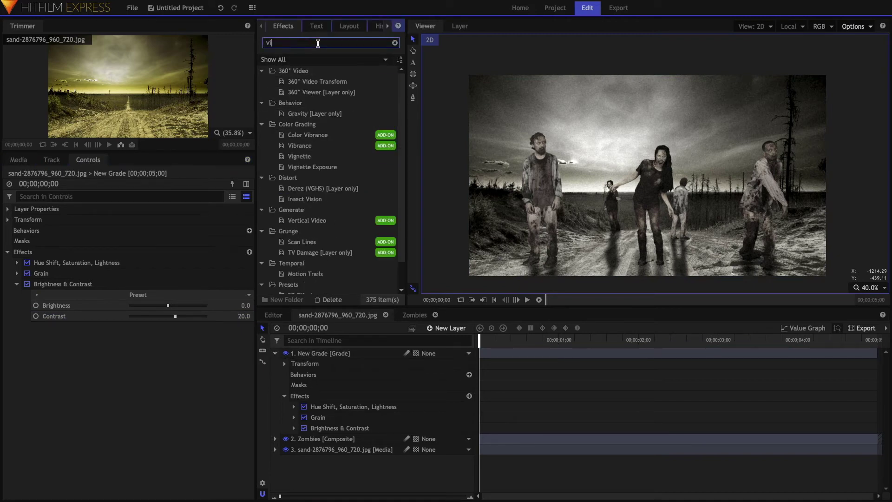
{"action": "type", "text": "g"}
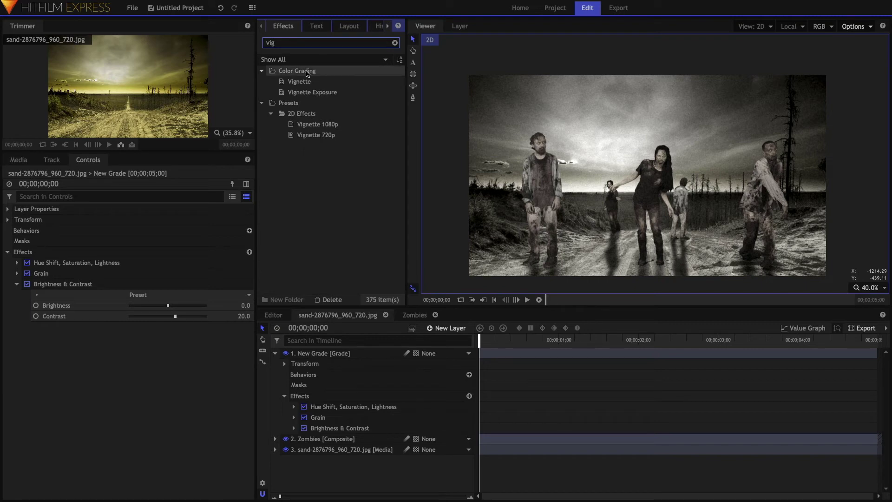
{"action": "left_click_drag", "start_coordinate": [299, 84], "coordinate": [340, 356]}
Step: Set the vignette's width to 1884 px and its height to 1064 px
{"action": "left_click", "coordinate": [17, 327]}
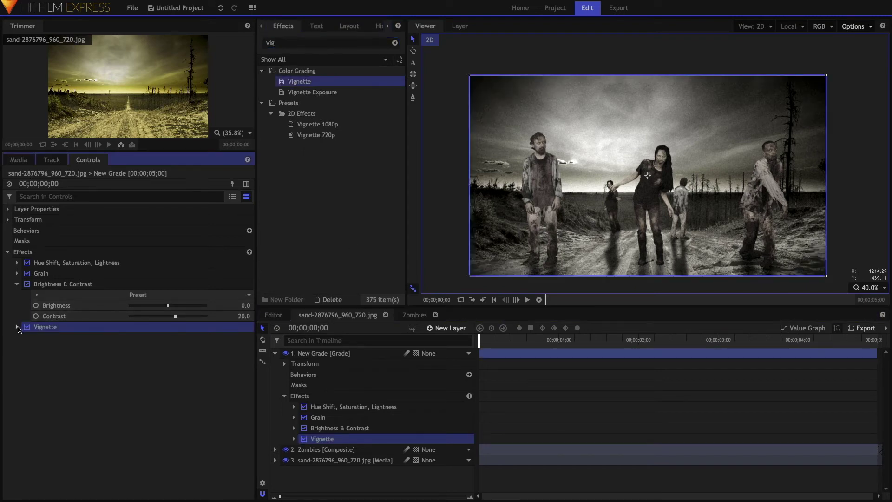
{"action": "left_click", "coordinate": [17, 284]}
{"action": "left_click_drag", "start_coordinate": [148, 328], "coordinate": [140, 339]}
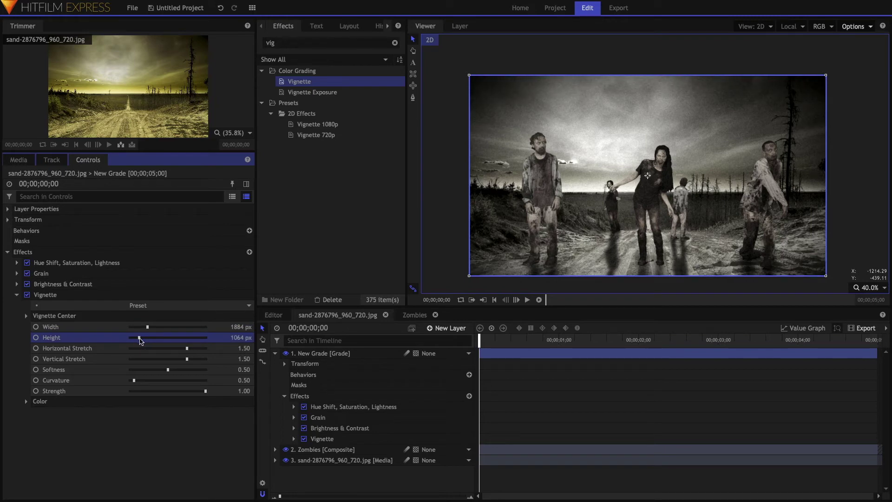
Step: Add a second grade layer above the first one and name it Letterbox
{"action": "left_click", "coordinate": [335, 353]}
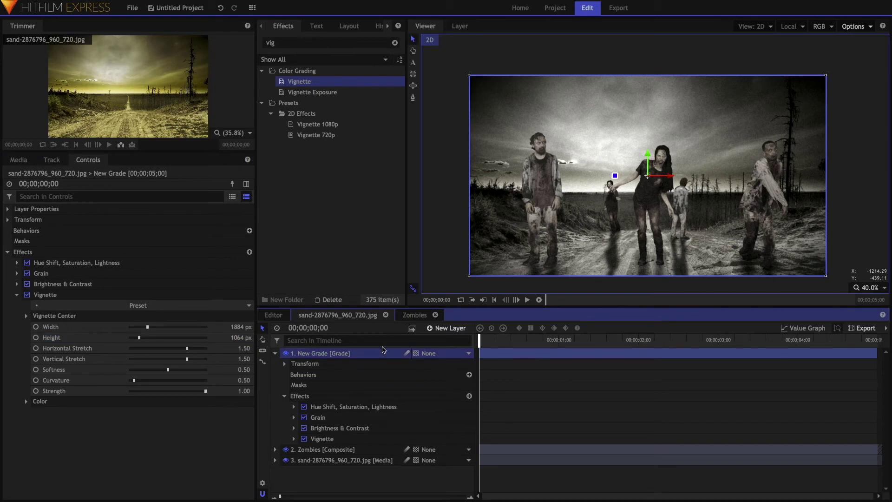
{"action": "left_click", "coordinate": [445, 329]}
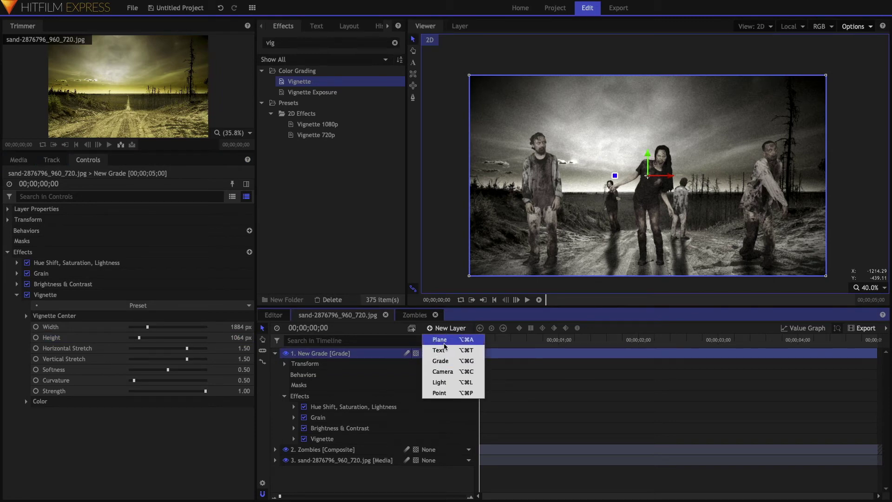
{"action": "left_click", "coordinate": [440, 361]}
{"action": "double_click", "coordinate": [335, 354]}
{"action": "type", "text": "Le"}
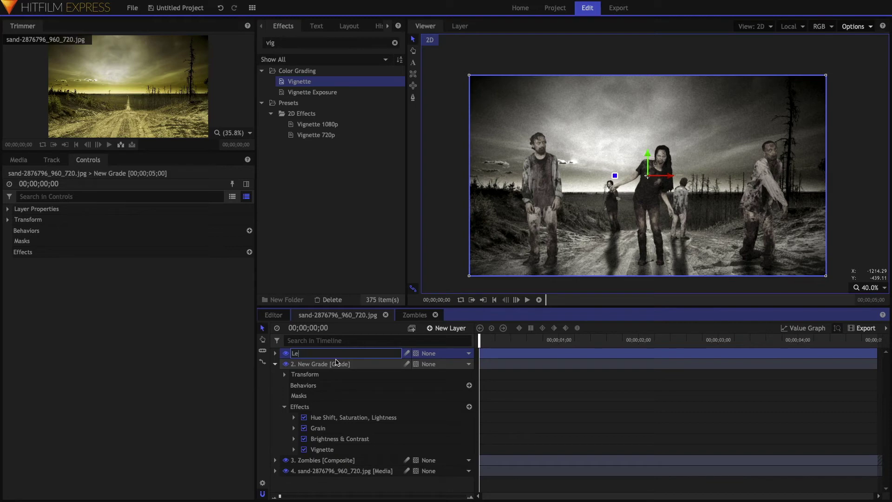
{"action": "type", "text": "tterbox"}
{"action": "key", "text": "Return"}
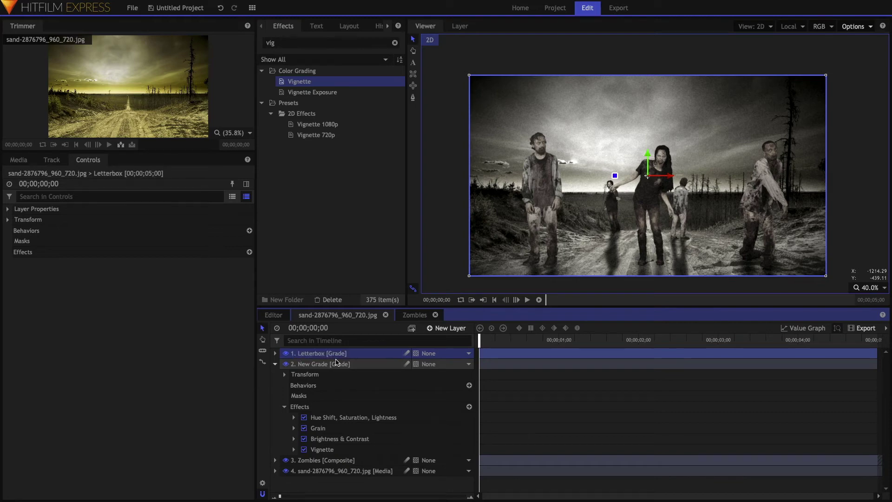
Step: Find the Letterbox effect and apply it to the Letterbox grade layer
{"action": "double_click", "coordinate": [297, 42]}
{"action": "type", "text": "letter"}
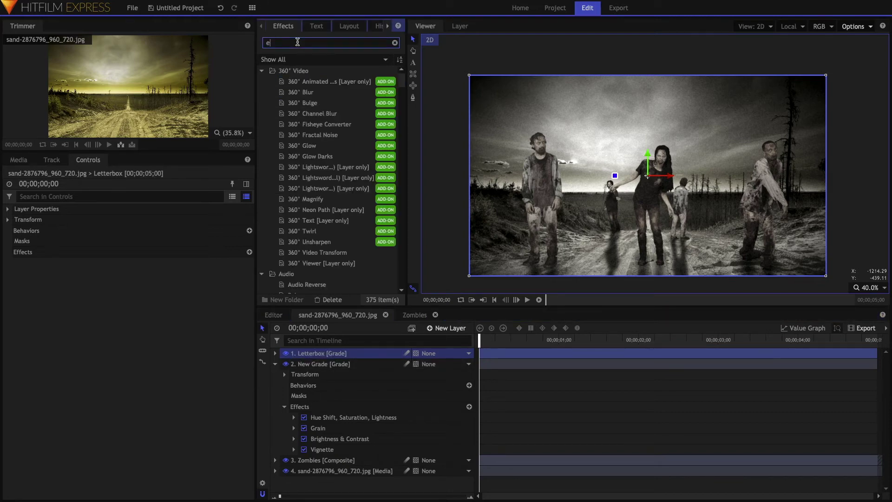
{"action": "left_click_drag", "start_coordinate": [300, 82], "coordinate": [339, 353]}
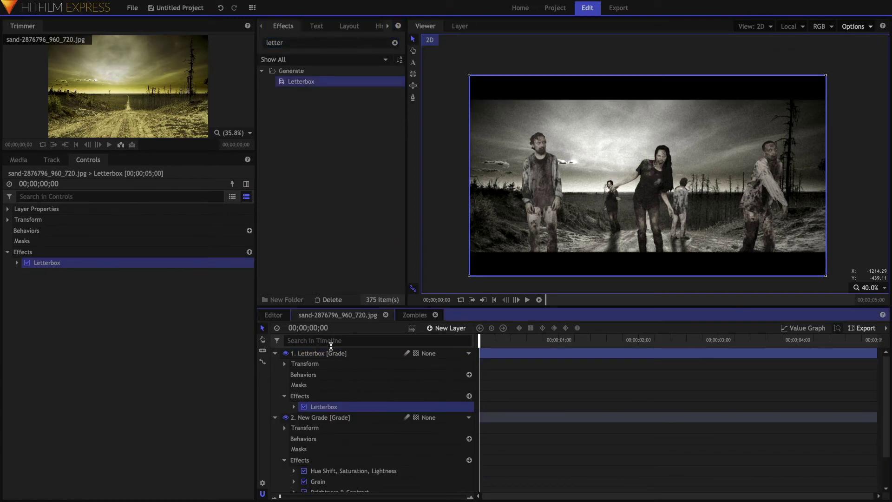
Step: Add another grade layer to the road shot and place it directly above the Zombies composite
{"action": "left_click", "coordinate": [275, 353]}
{"action": "left_click", "coordinate": [276, 364]}
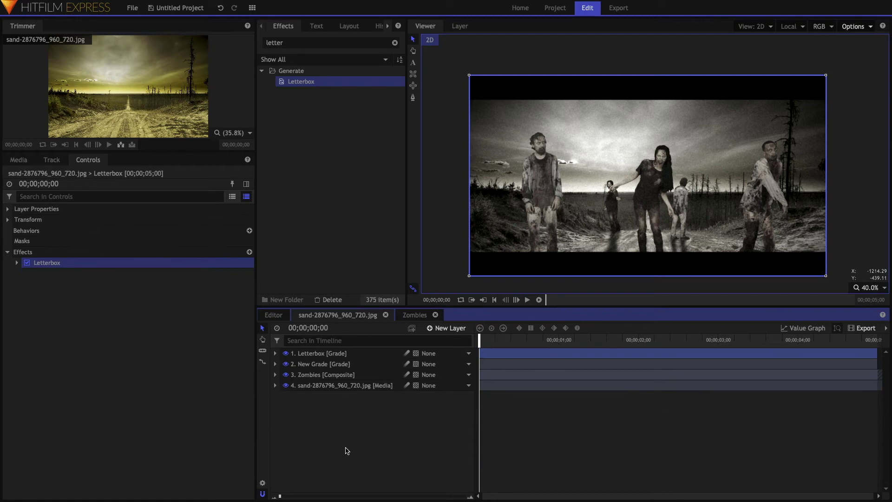
{"action": "left_click", "coordinate": [345, 450]}
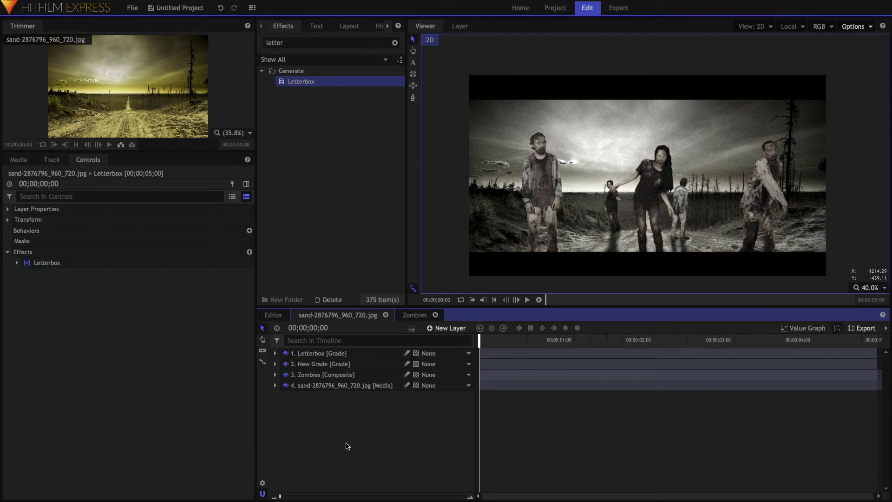
{"action": "left_click", "coordinate": [437, 330]}
{"action": "left_click", "coordinate": [441, 362]}
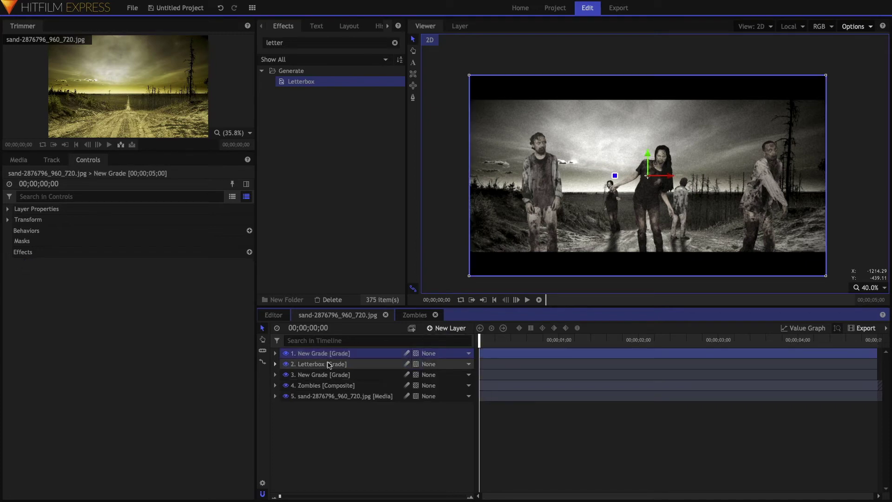
{"action": "left_click_drag", "start_coordinate": [338, 354], "coordinate": [328, 385]}
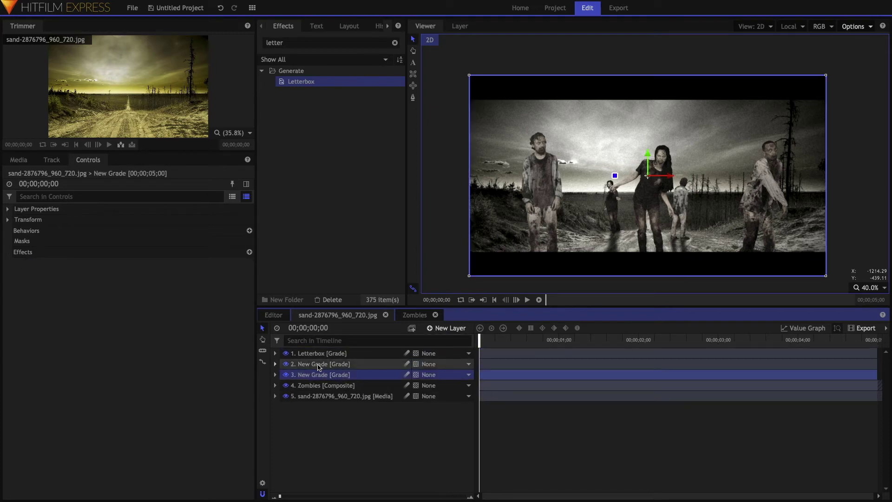
{"action": "left_click", "coordinate": [322, 365]}
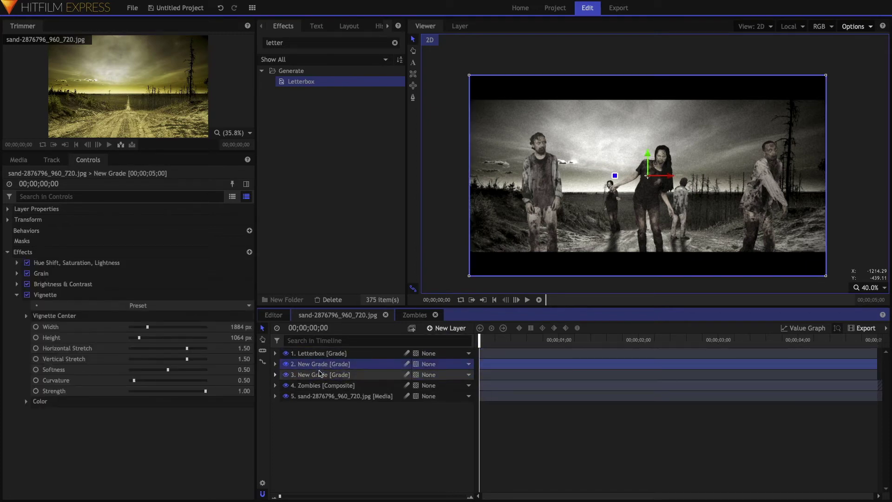
{"action": "left_click", "coordinate": [322, 377]}
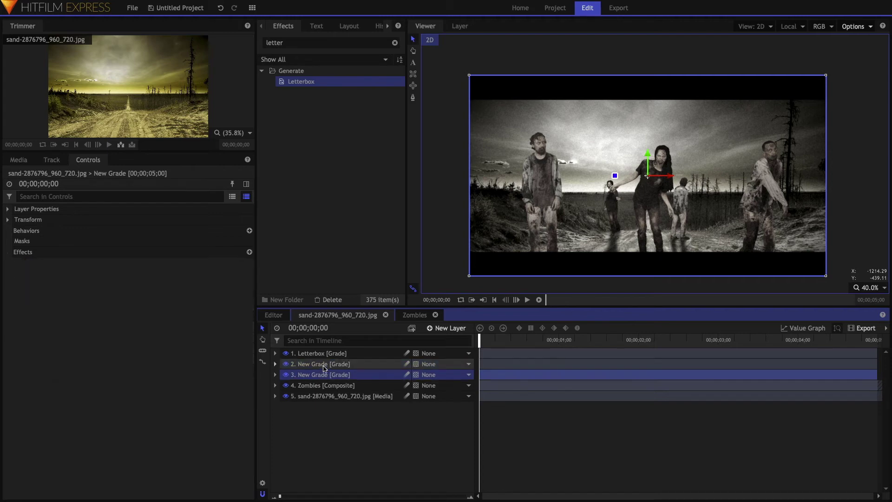
Step: Find the Brightness & Contrast effect and apply it to the new grade layer above the Zombies composite
{"action": "left_click", "coordinate": [306, 44]}
{"action": "double_click", "coordinate": [306, 44]}
{"action": "type", "text": "br"}
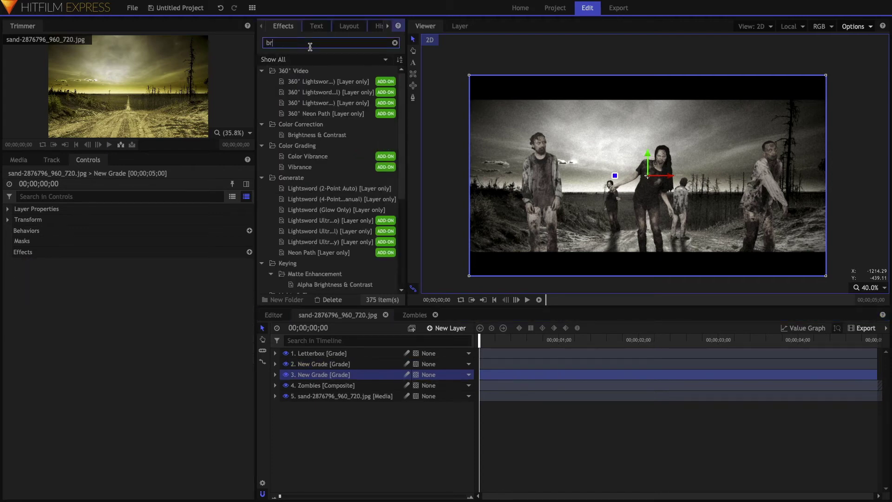
{"action": "type", "text": "ig"}
{"action": "left_click", "coordinate": [318, 81]}
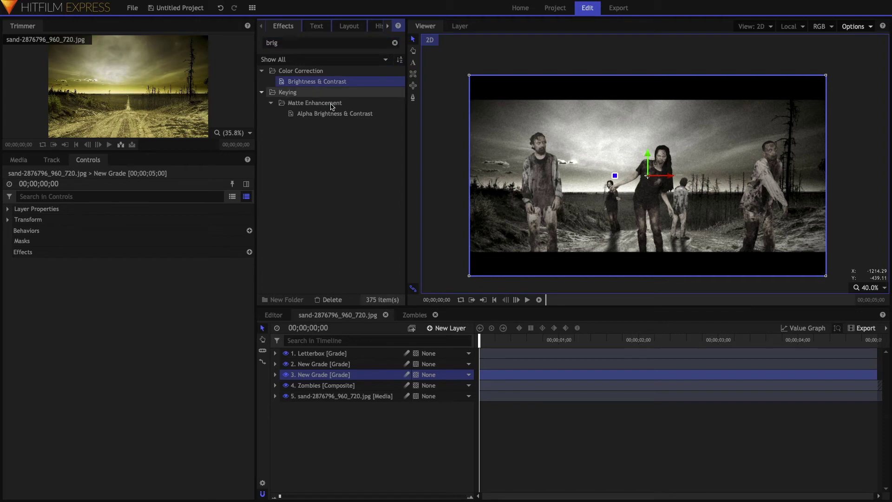
{"action": "left_click_drag", "start_coordinate": [328, 375], "coordinate": [329, 375]}
Step: Set the grade layer's brightness to -8 and contrast to 6
{"action": "left_click", "coordinate": [17, 263]}
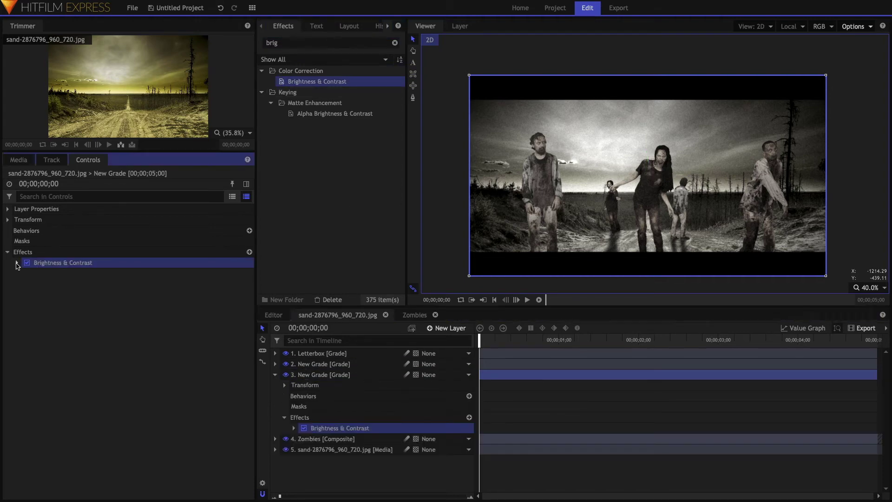
{"action": "left_click_drag", "start_coordinate": [164, 288], "coordinate": [165, 288]}
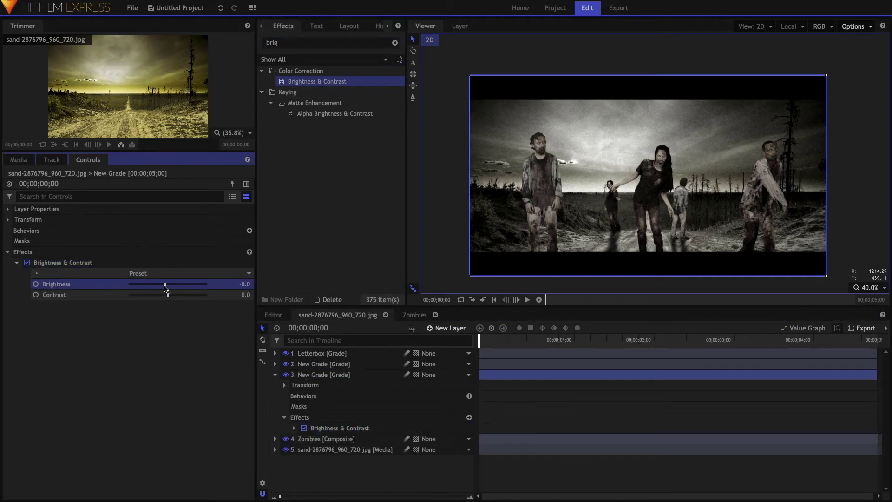
{"action": "left_click_drag", "start_coordinate": [168, 295], "coordinate": [169, 296]}
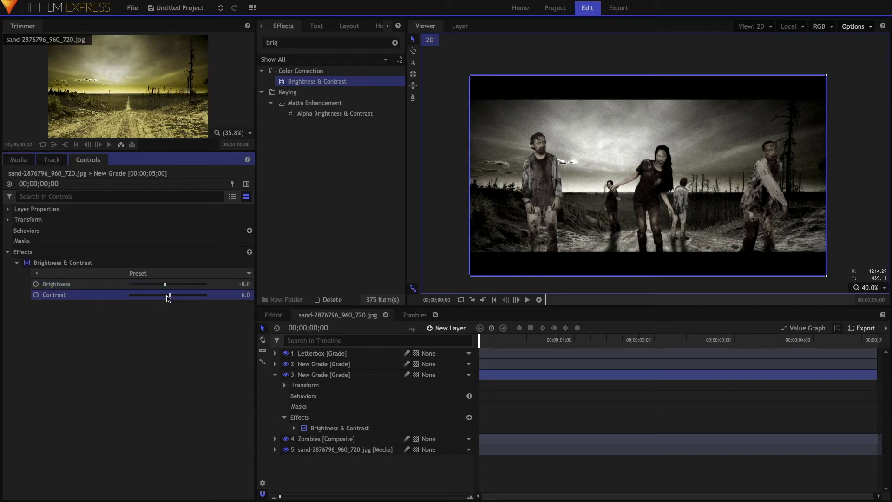
{"action": "left_click", "coordinate": [275, 374]}
{"action": "left_click", "coordinate": [338, 433]}
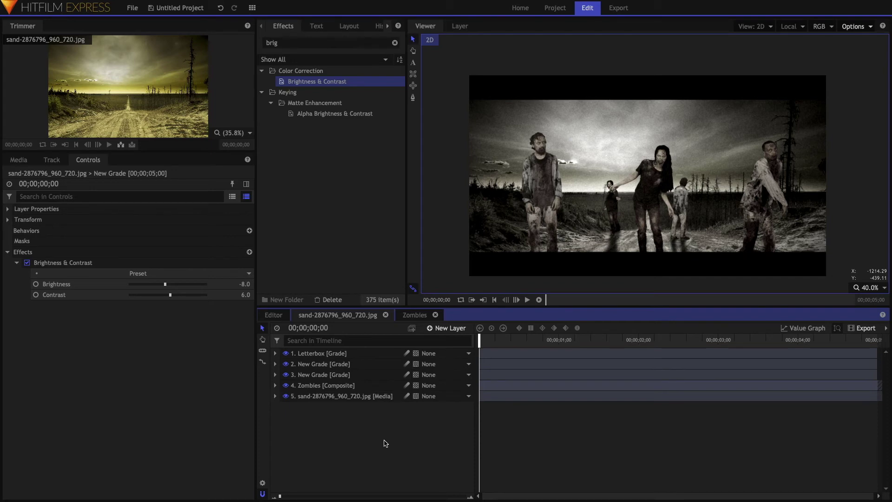
Step: Create a five-second composite shot with the 1080p Full HD @ 29.97 fps template
{"action": "left_click", "coordinate": [19, 159]}
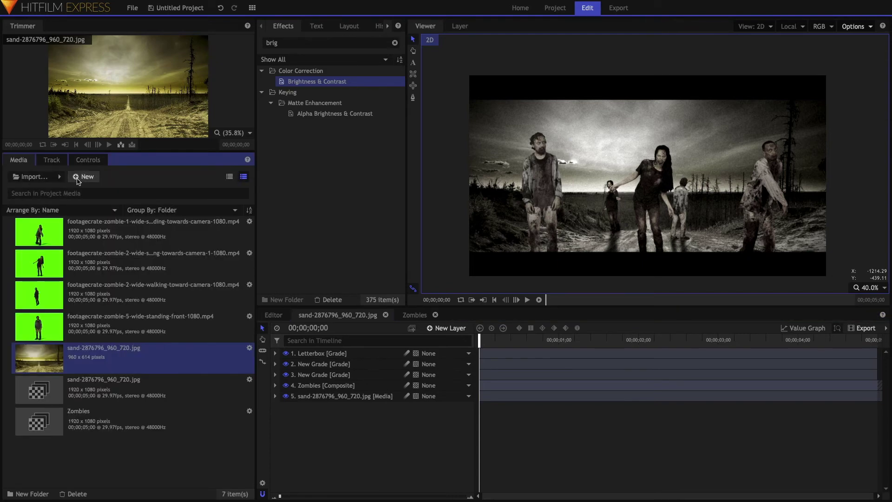
{"action": "left_click", "coordinate": [84, 177]}
{"action": "left_click", "coordinate": [91, 188]}
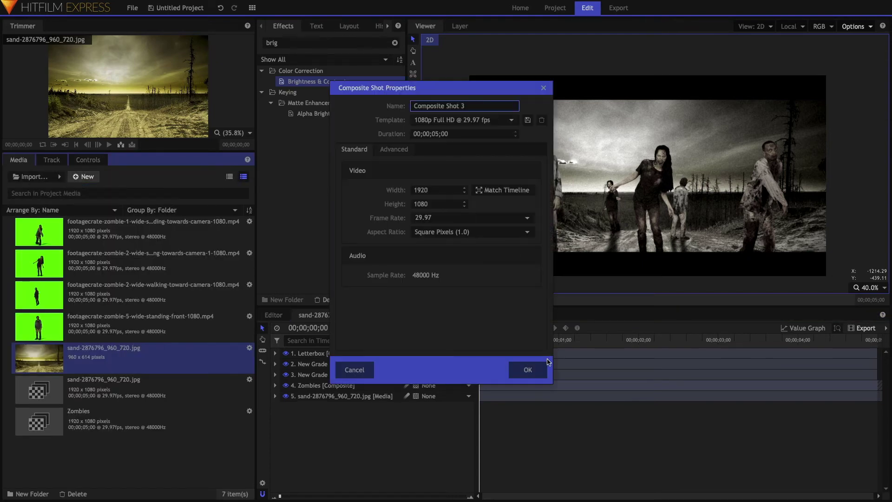
{"action": "left_click", "coordinate": [525, 372]}
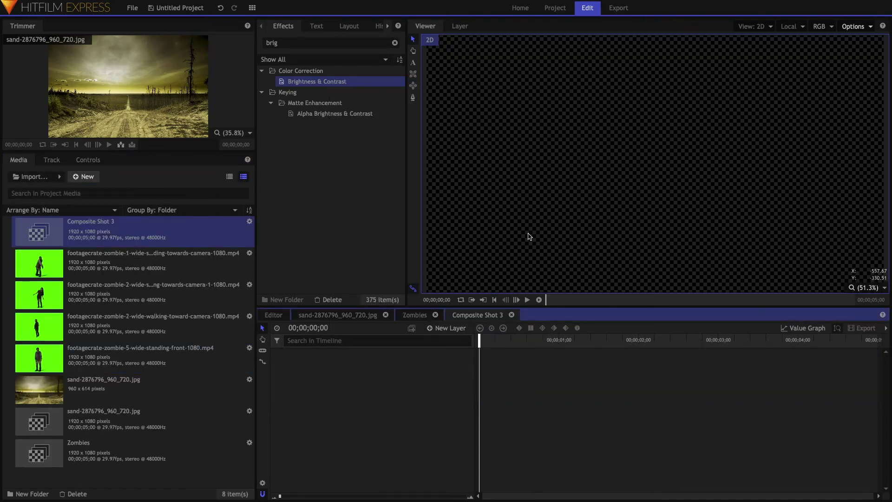
Step: Add a black 1920 x 1080 plane layer to the new composite shot
{"action": "left_click", "coordinate": [449, 328]}
{"action": "left_click", "coordinate": [440, 340]}
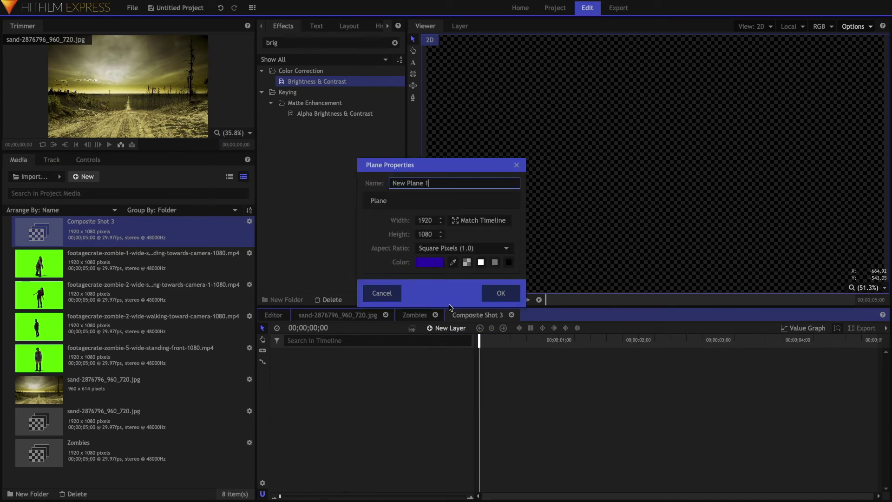
{"action": "left_click", "coordinate": [504, 293]}
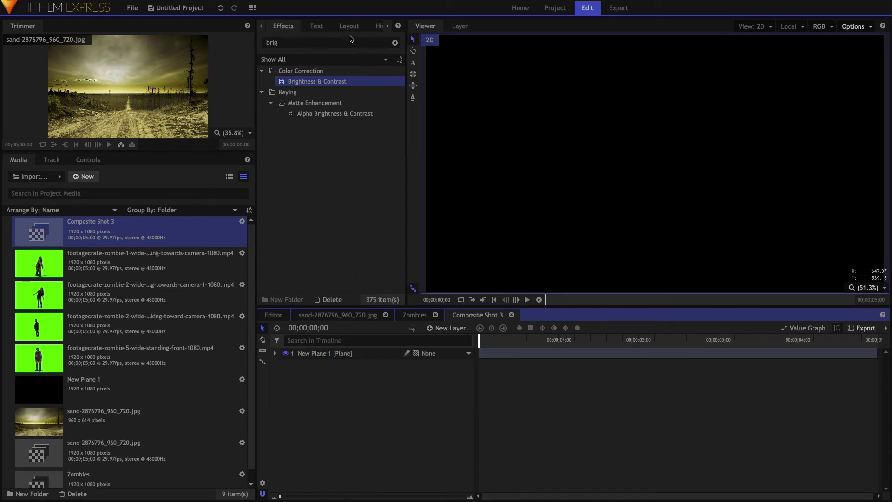
Step: Find the Fractal Noise effect and apply it to the plane
{"action": "double_click", "coordinate": [293, 43]}
{"action": "type", "text": "fra"}
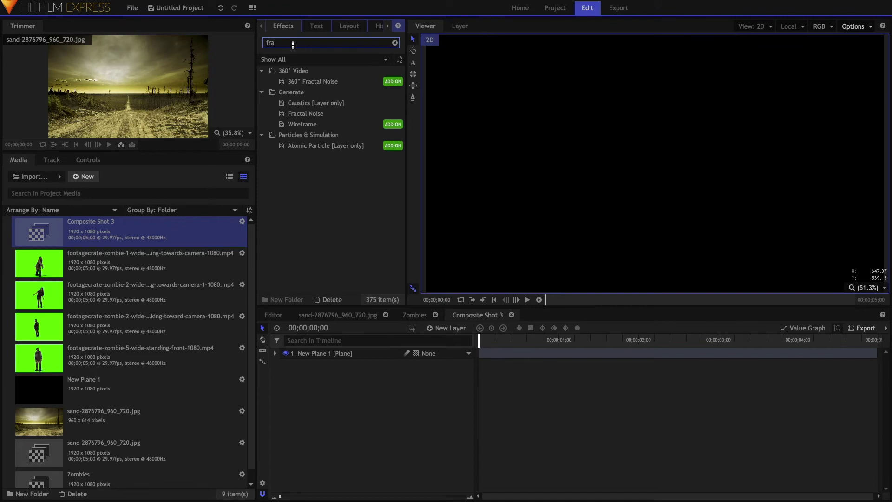
{"action": "left_click_drag", "start_coordinate": [337, 349], "coordinate": [338, 353]}
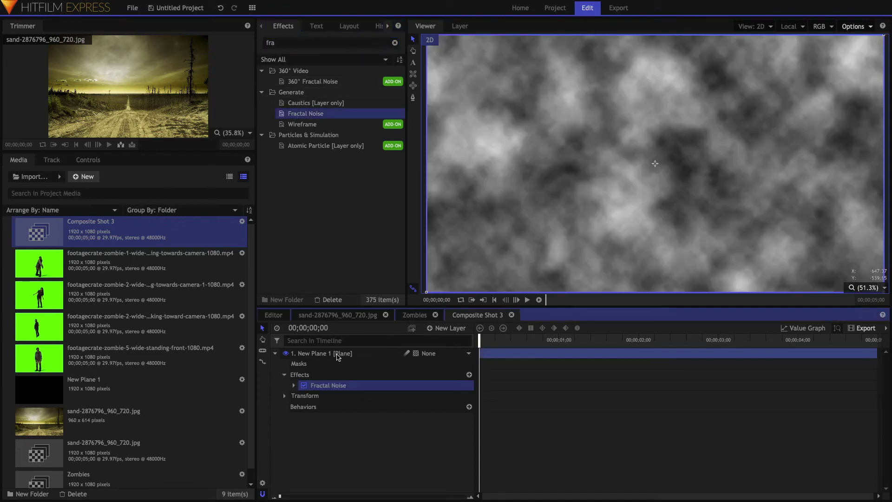
Step: Set the plane's Fractal Noise type to Fluid
{"action": "left_click", "coordinate": [85, 161]}
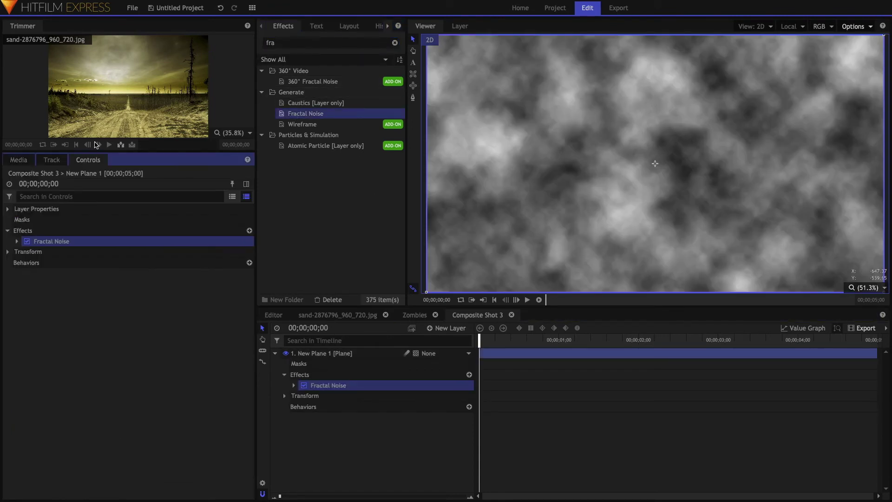
{"action": "left_click", "coordinate": [17, 241]}
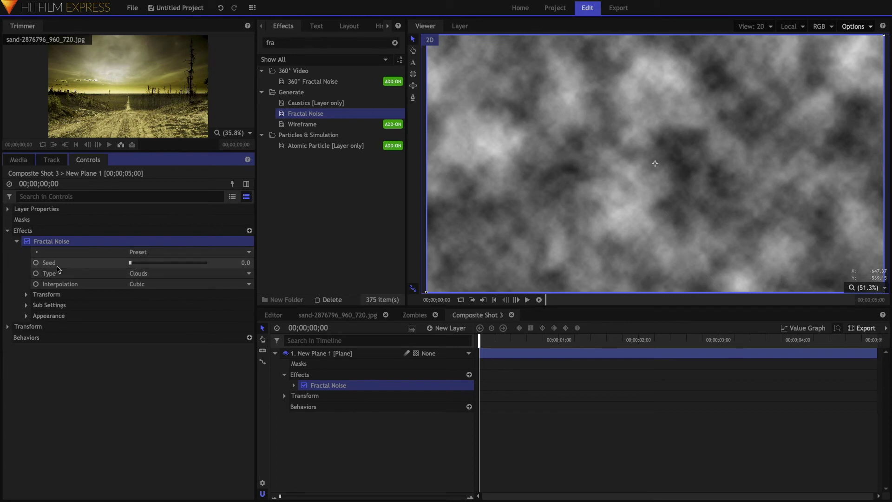
{"action": "left_click", "coordinate": [249, 273]}
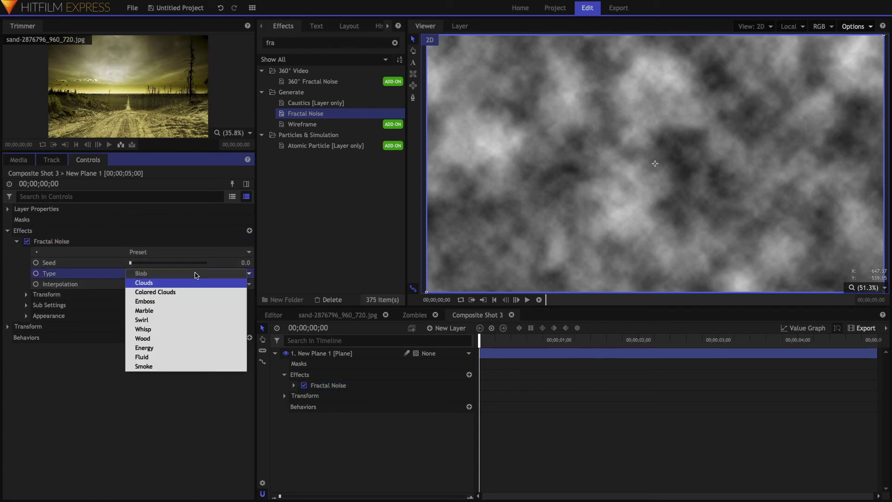
{"action": "left_click", "coordinate": [180, 359]}
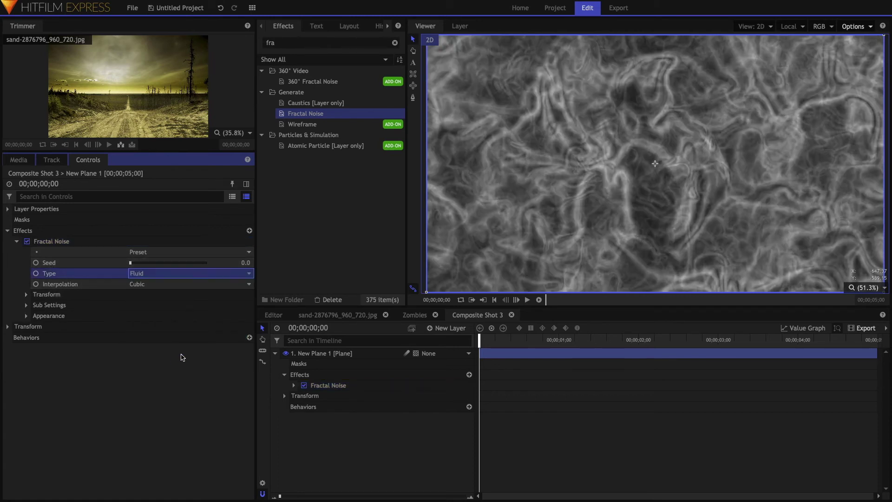
Step: Animate the Fractal Noise seed with keyframes from 0 at the start to 15 at 00;00;04;29
{"action": "left_click", "coordinate": [60, 265]}
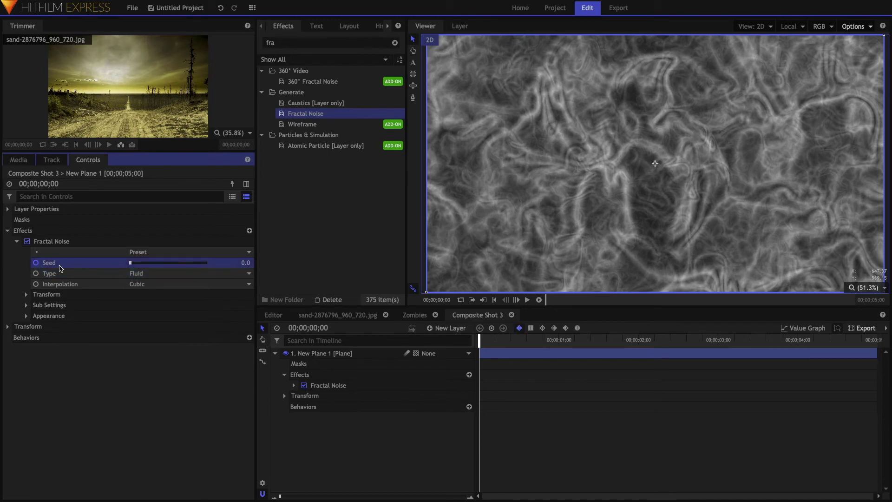
{"action": "left_click_drag", "start_coordinate": [860, 342], "coordinate": [890, 339]}
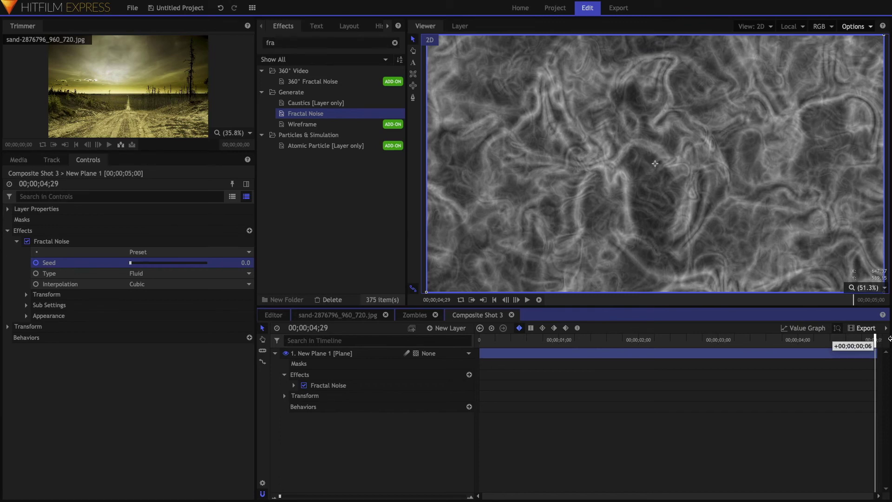
{"action": "left_click_drag", "start_coordinate": [240, 263], "coordinate": [250, 263]}
{"action": "left_click", "coordinate": [250, 263]}
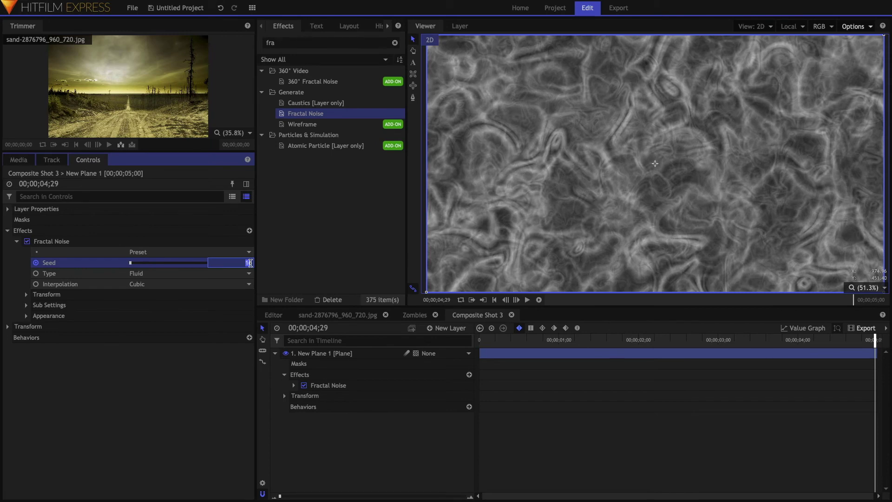
{"action": "type", "text": "10"}
{"action": "key", "text": "Return"}
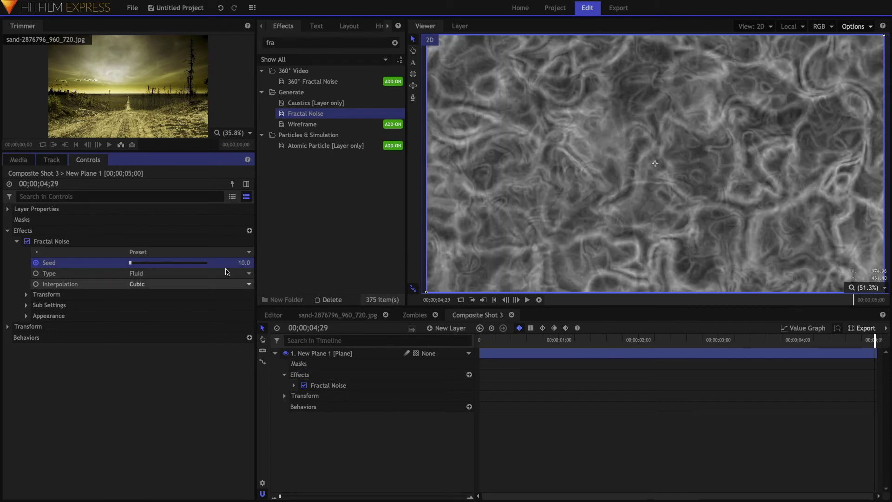
{"action": "left_click", "coordinate": [236, 262]}
{"action": "type", "text": "15"}
{"action": "key", "text": "Return"}
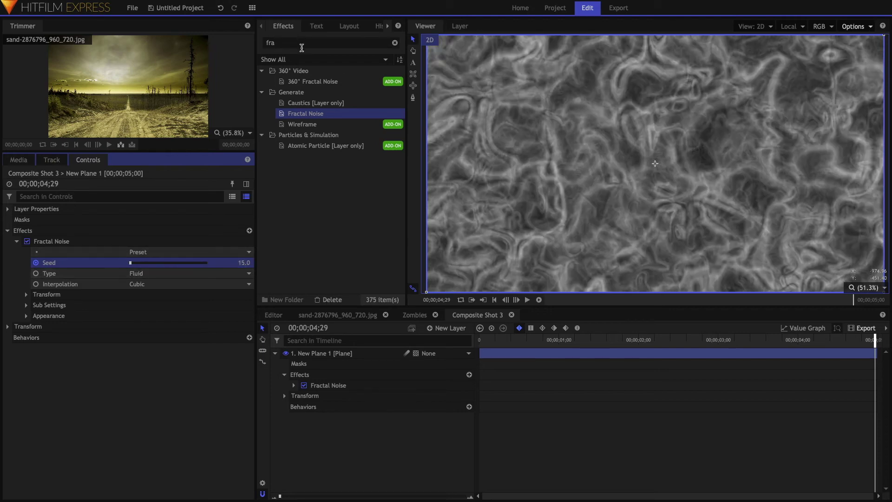
Step: Find the Brightness & Contrast effect and add it to the plane after Fractal Noise
{"action": "left_click", "coordinate": [302, 47]}
{"action": "type", "text": "br"}
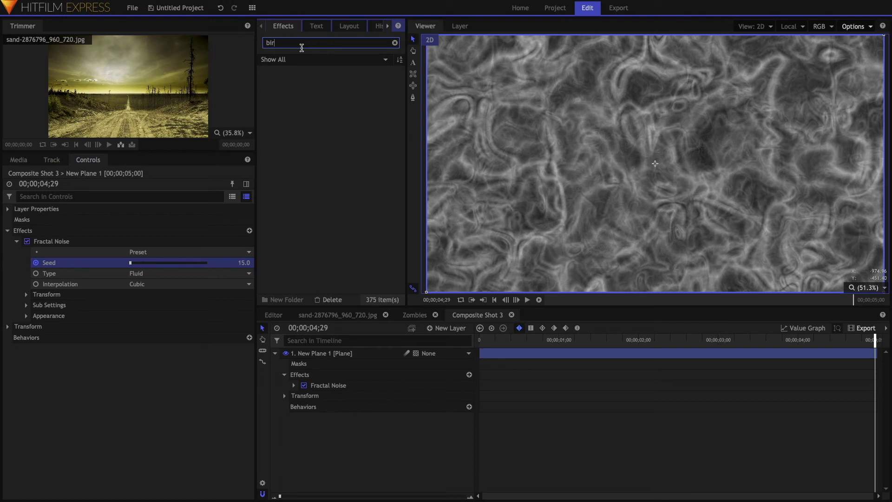
{"action": "right_click", "coordinate": [301, 50]}
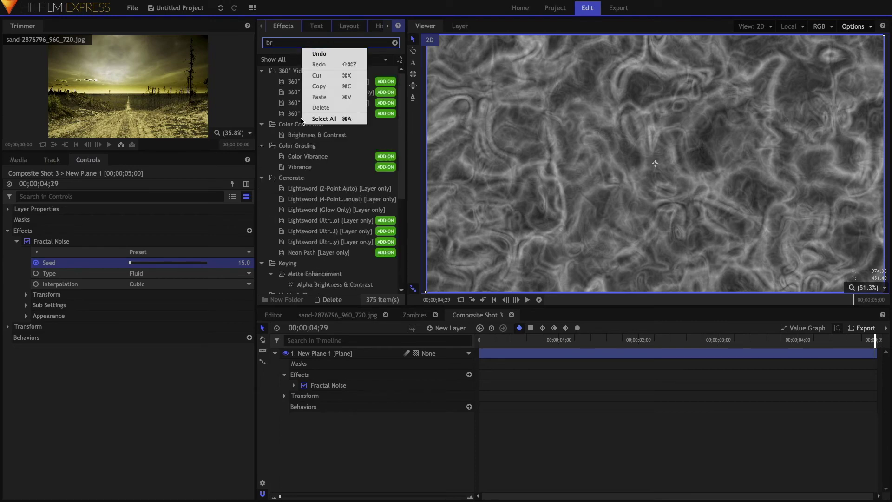
{"action": "left_click", "coordinate": [303, 130]}
{"action": "left_click_drag", "start_coordinate": [307, 134], "coordinate": [182, 320]}
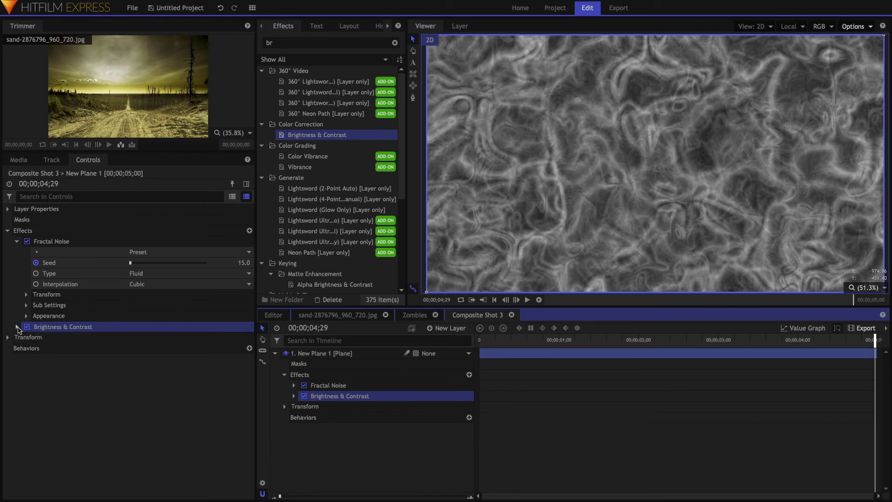
Step: Set the plane's contrast to 100 and brightness to -80 to leave only sparse specks of noise
{"action": "left_click", "coordinate": [18, 327]}
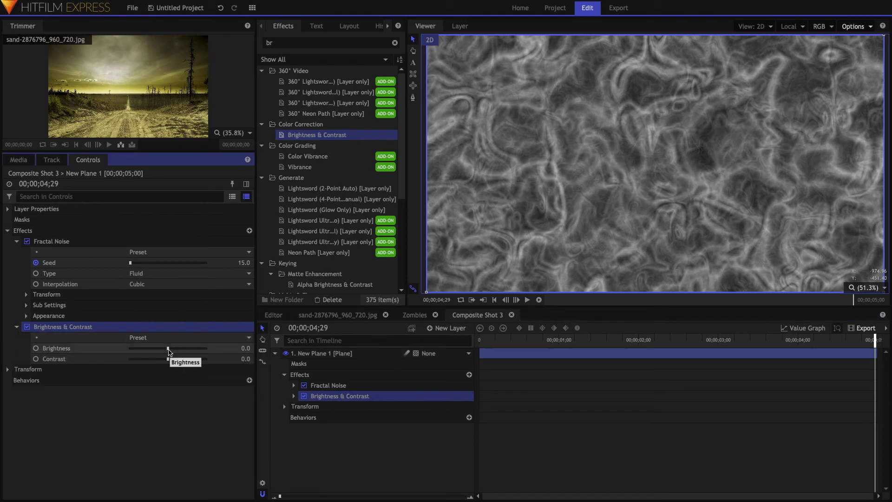
{"action": "left_click_drag", "start_coordinate": [168, 361], "coordinate": [217, 359]}
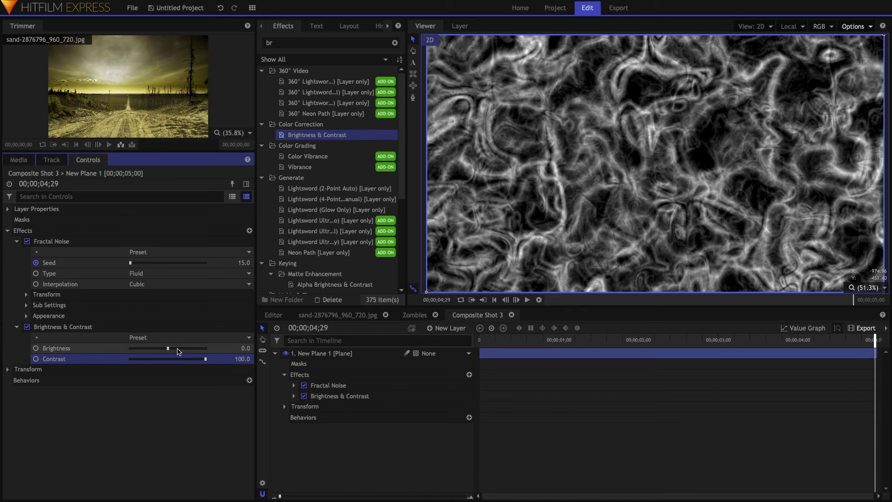
{"action": "left_click_drag", "start_coordinate": [168, 350], "coordinate": [141, 351]}
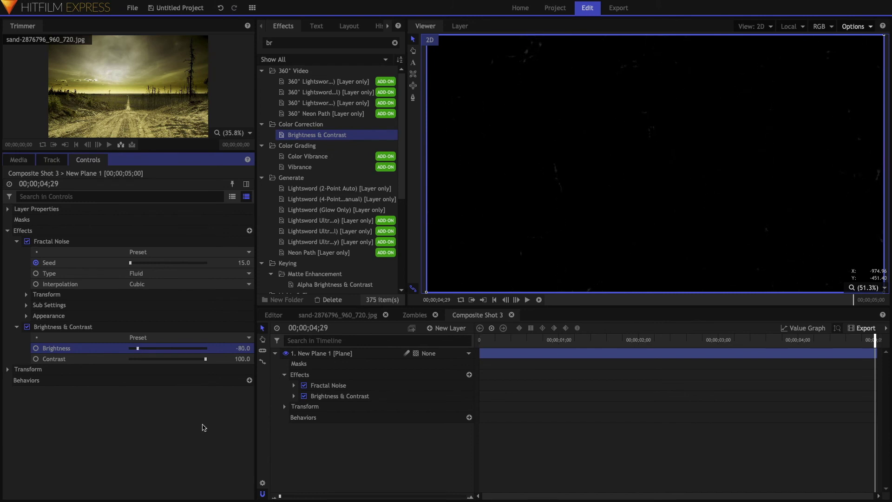
{"action": "left_click", "coordinate": [204, 428]}
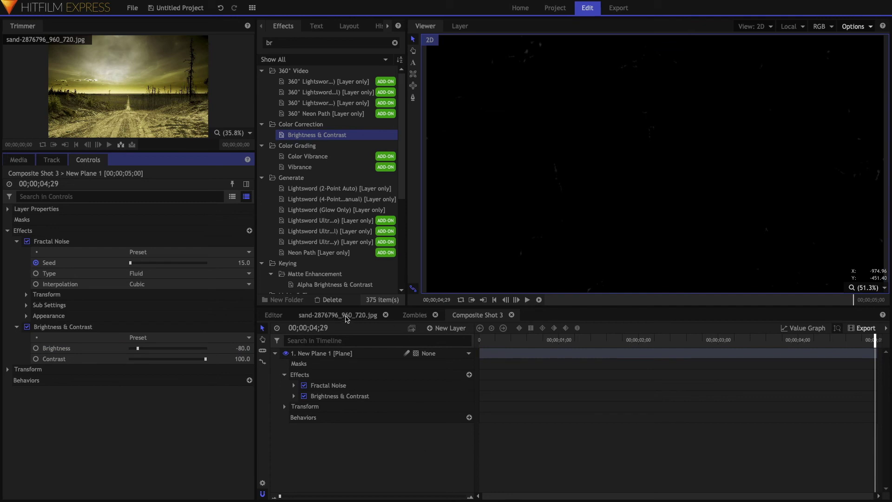
Step: Add Composite Shot 3 to the sand-2876796_960_720.jpg composite as a layer directly beneath the Letterbox grade
{"action": "left_click", "coordinate": [344, 316]}
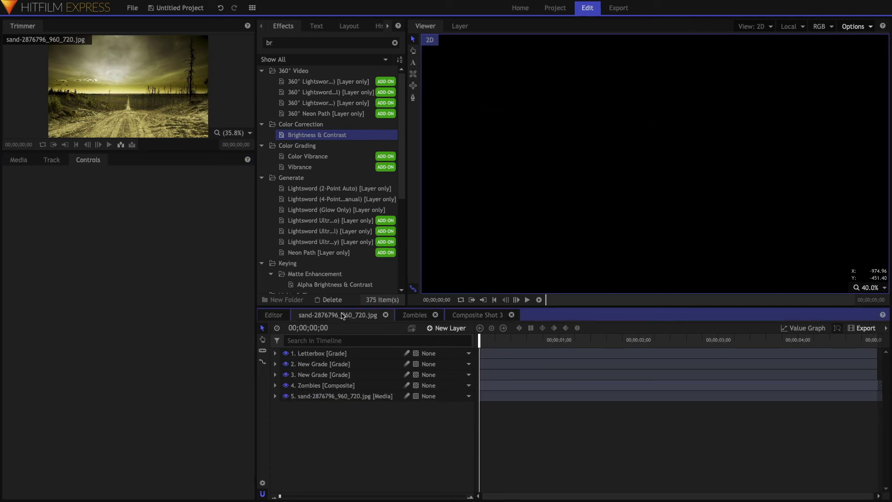
{"action": "left_click", "coordinate": [20, 161]}
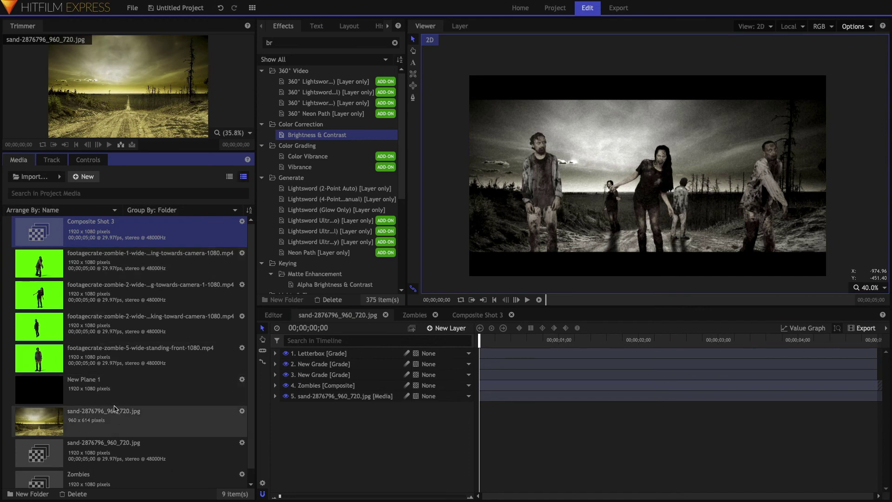
{"action": "left_click_drag", "start_coordinate": [393, 333], "coordinate": [338, 358]}
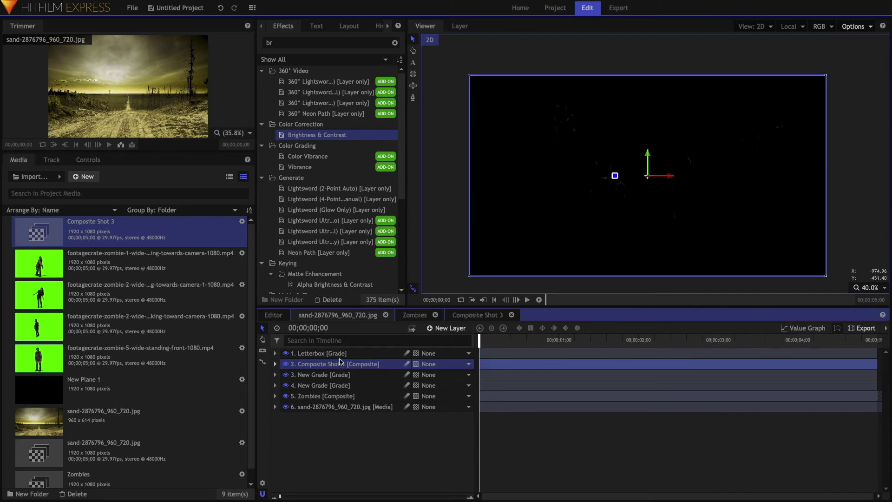
Step: Set the Composite Shot 3 layer's blend mode to Screen and check the specks over the scene at a few frames around one second
{"action": "right_click", "coordinate": [313, 364]}
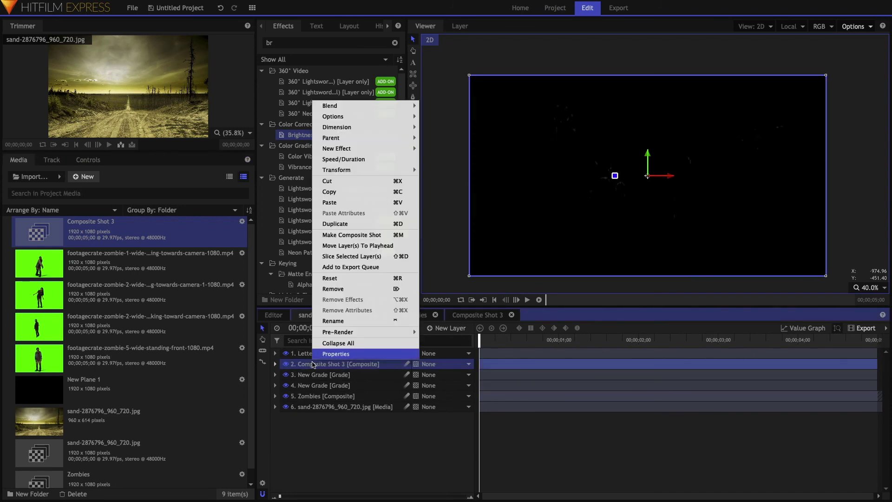
{"action": "mouse_move", "coordinate": [348, 105]}
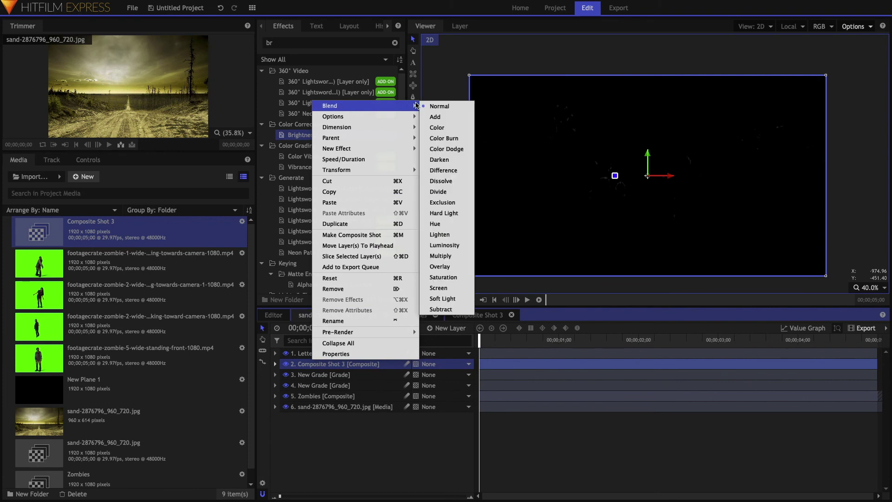
{"action": "left_click", "coordinate": [457, 280]}
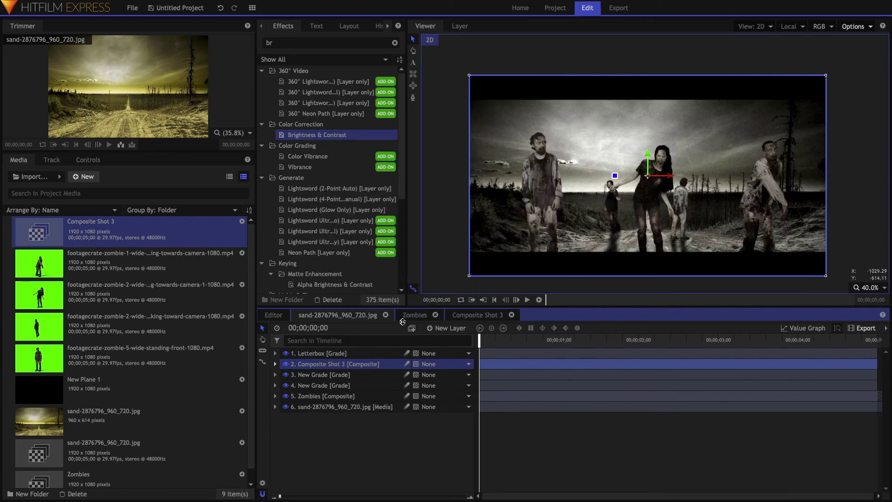
{"action": "left_click", "coordinate": [556, 339]}
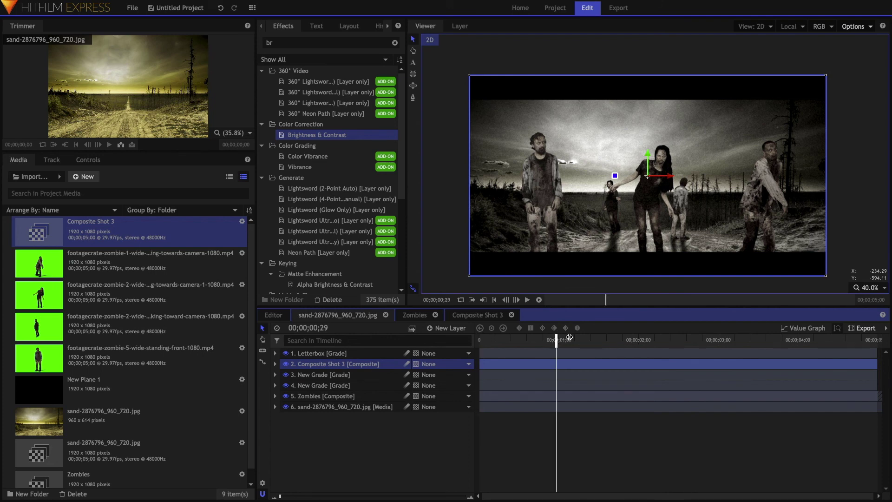
{"action": "left_click", "coordinate": [569, 337]}
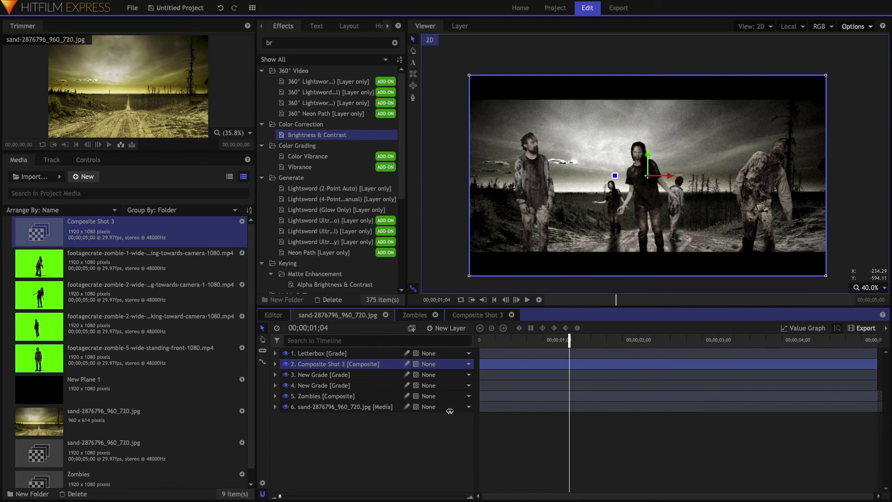
{"action": "left_click", "coordinate": [476, 316]}
{"action": "left_click", "coordinate": [344, 396]}
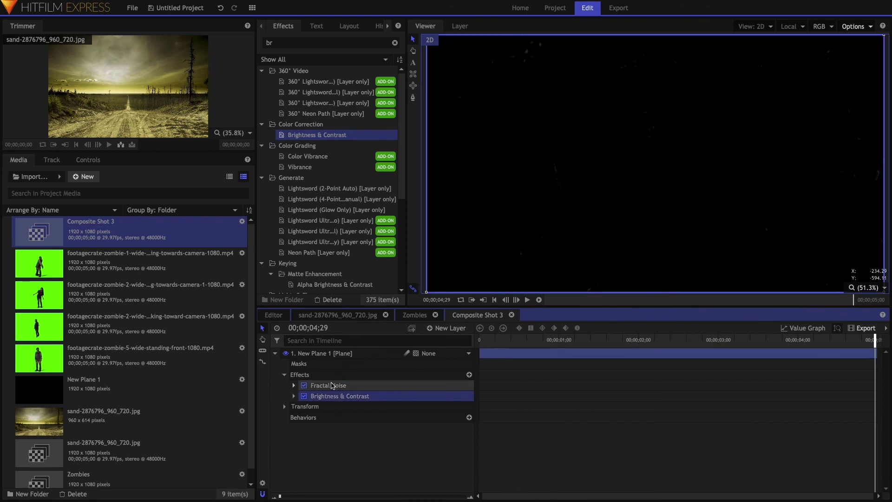
{"action": "left_click", "coordinate": [332, 386], "text": "shift"}
{"action": "right_click", "coordinate": [333, 386]}
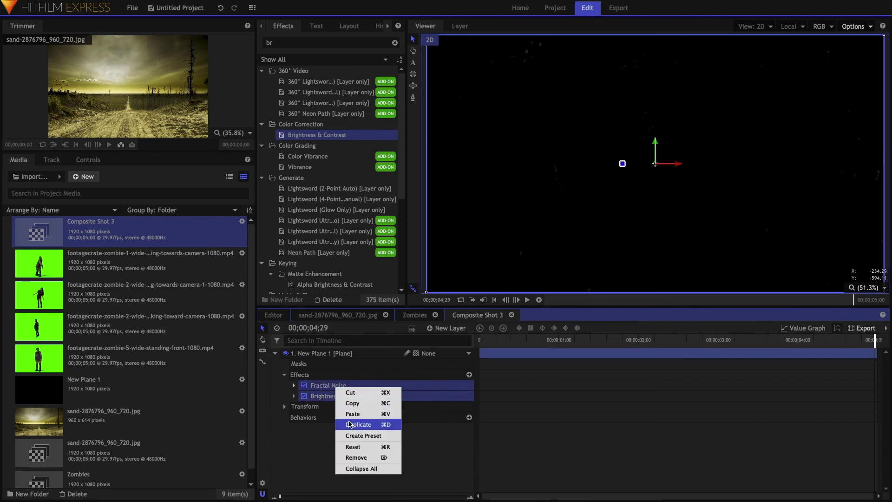
{"action": "left_click", "coordinate": [369, 439]}
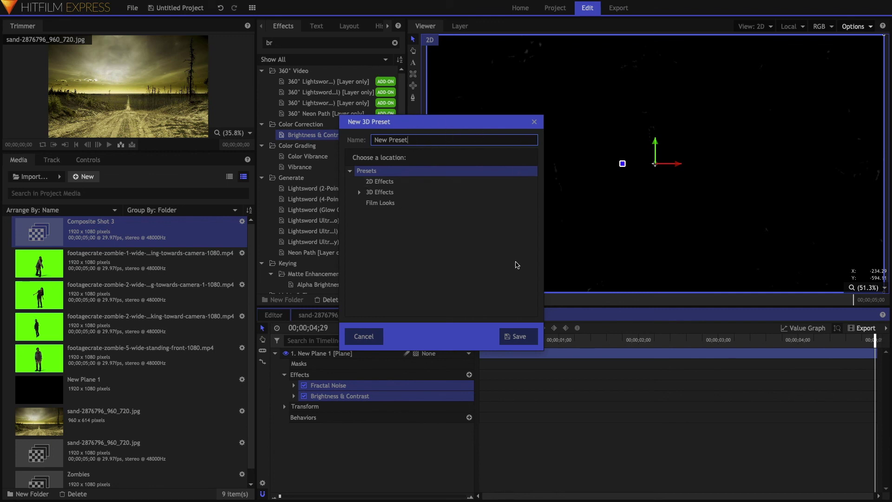
{"action": "left_click", "coordinate": [534, 122]}
{"action": "left_click", "coordinate": [338, 315]}
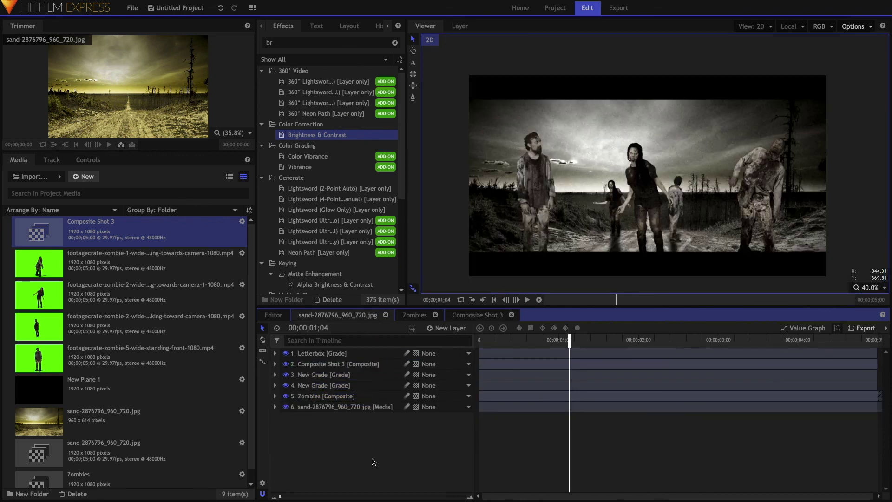